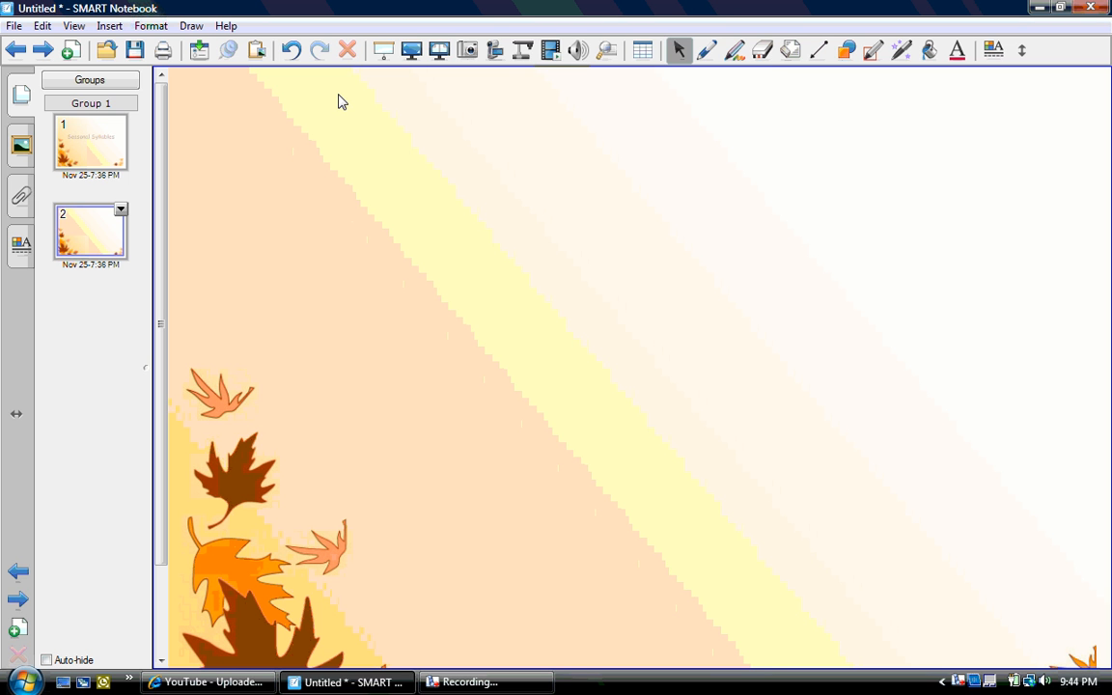
Add the text "Please divide this word into syllables by using the pen tool." near the top of page 2
{"action": "left_click", "coordinate": [338, 101]}
{"action": "type", "text": "Please"}
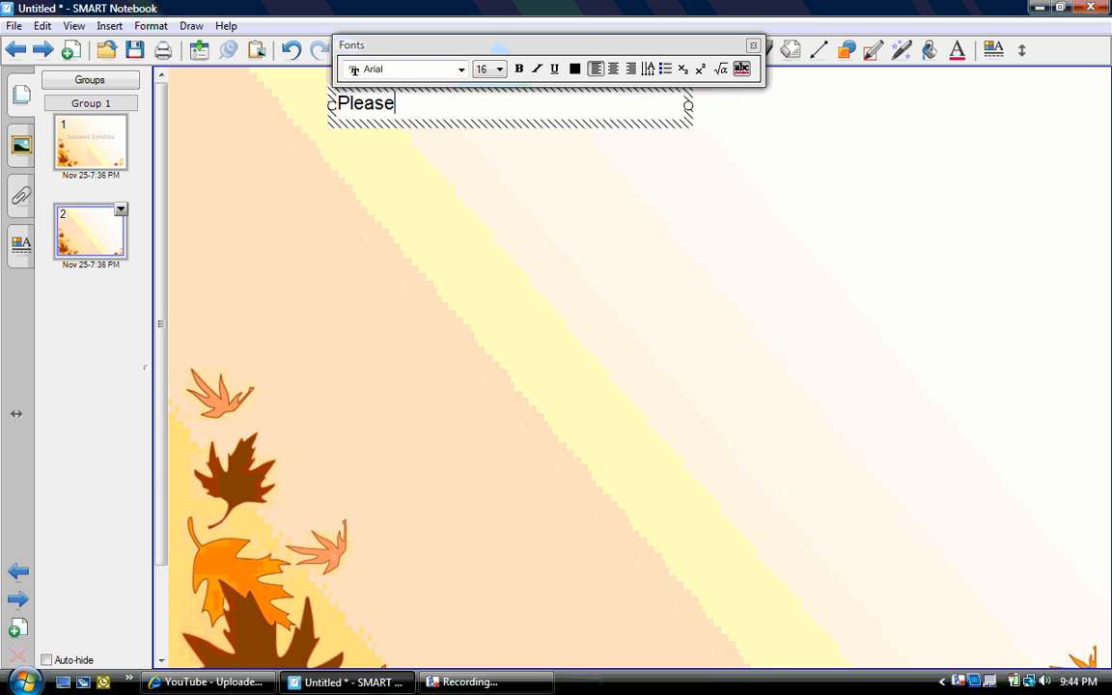
{"action": "type", "text": " divide thi"}
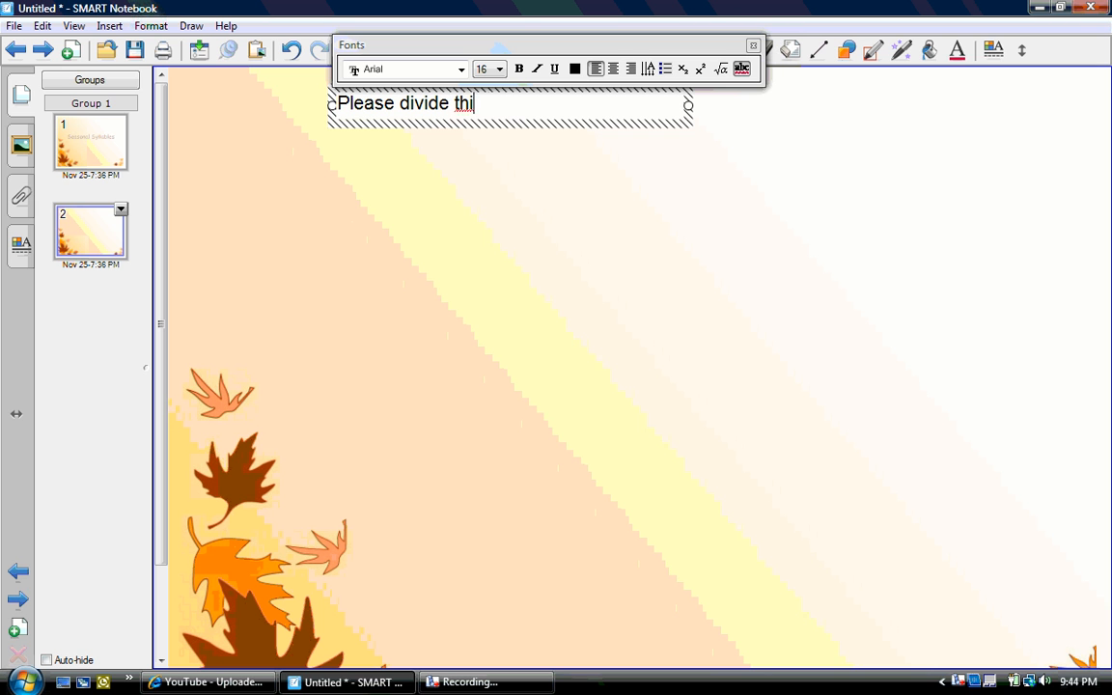
{"action": "type", "text": "s word into s"}
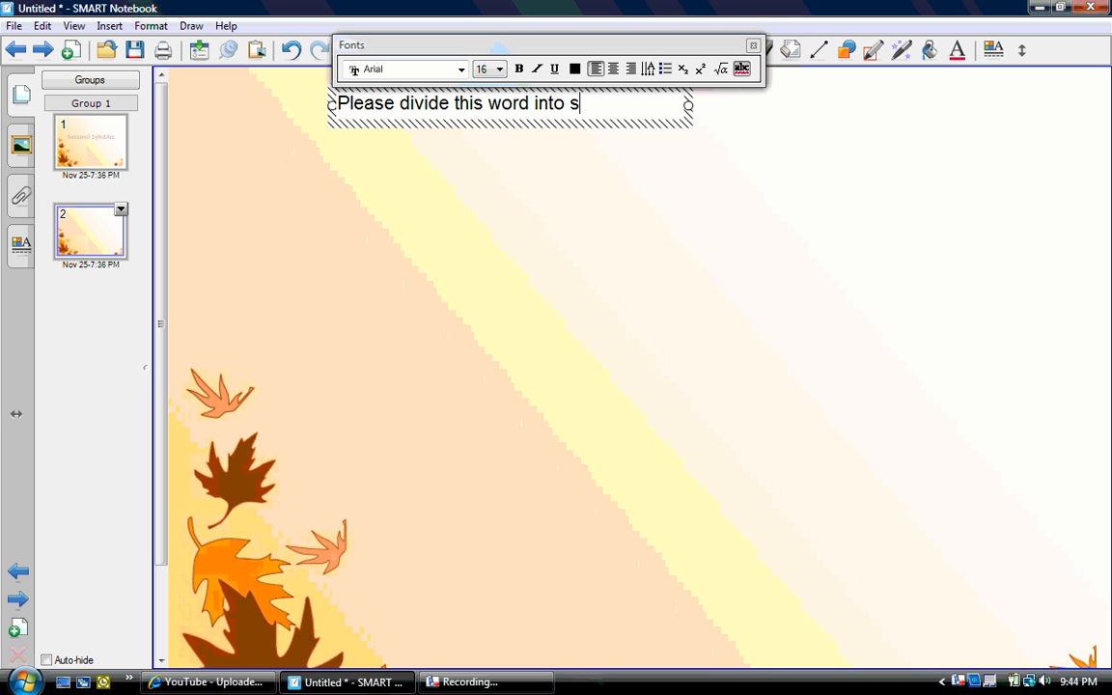
{"action": "type", "text": "yllables by"}
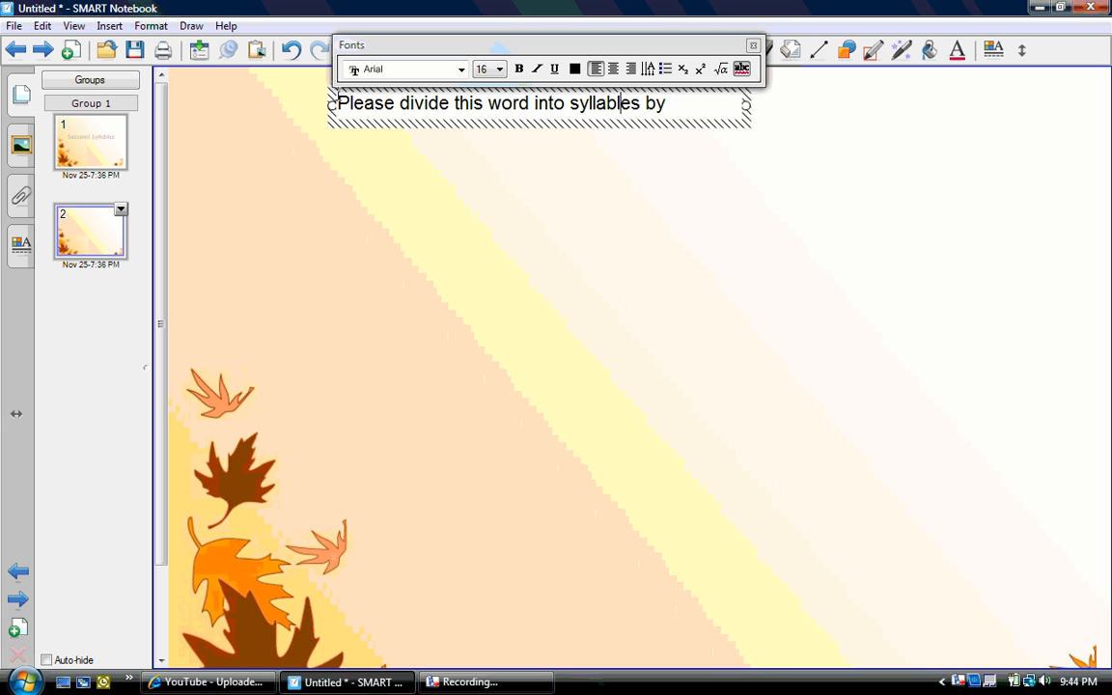
{"action": "type", "text": " using the pen tool."}
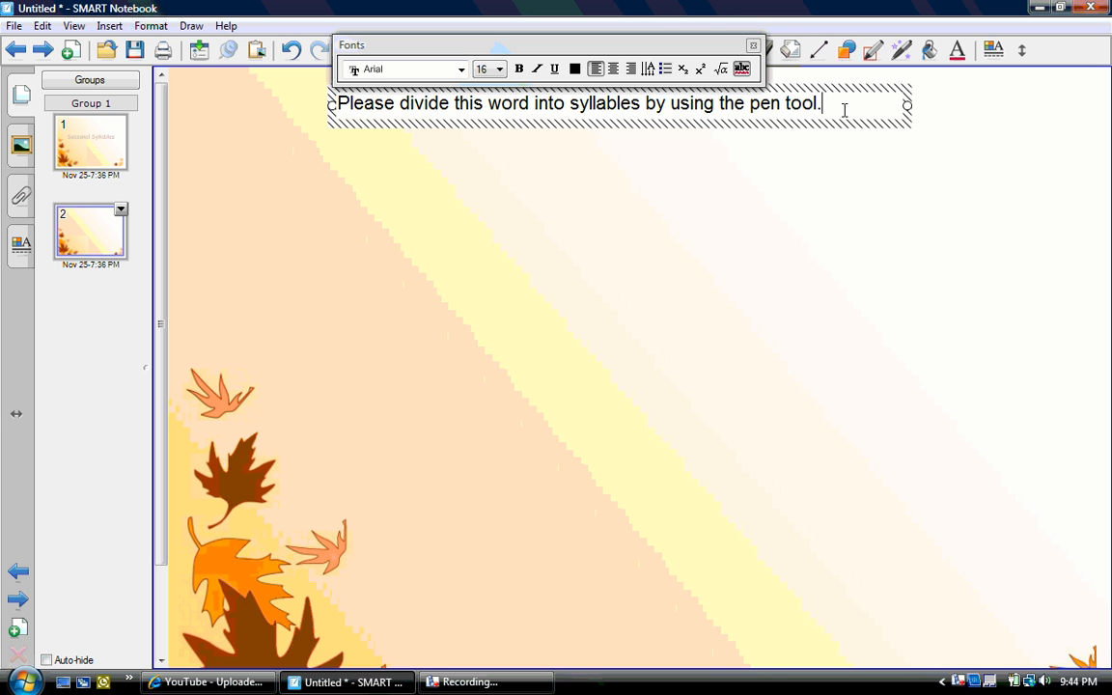
Format the instruction sentence in the Berylium font with a dark orange text color
{"action": "left_click_drag", "start_coordinate": [844, 110], "coordinate": [295, 121]}
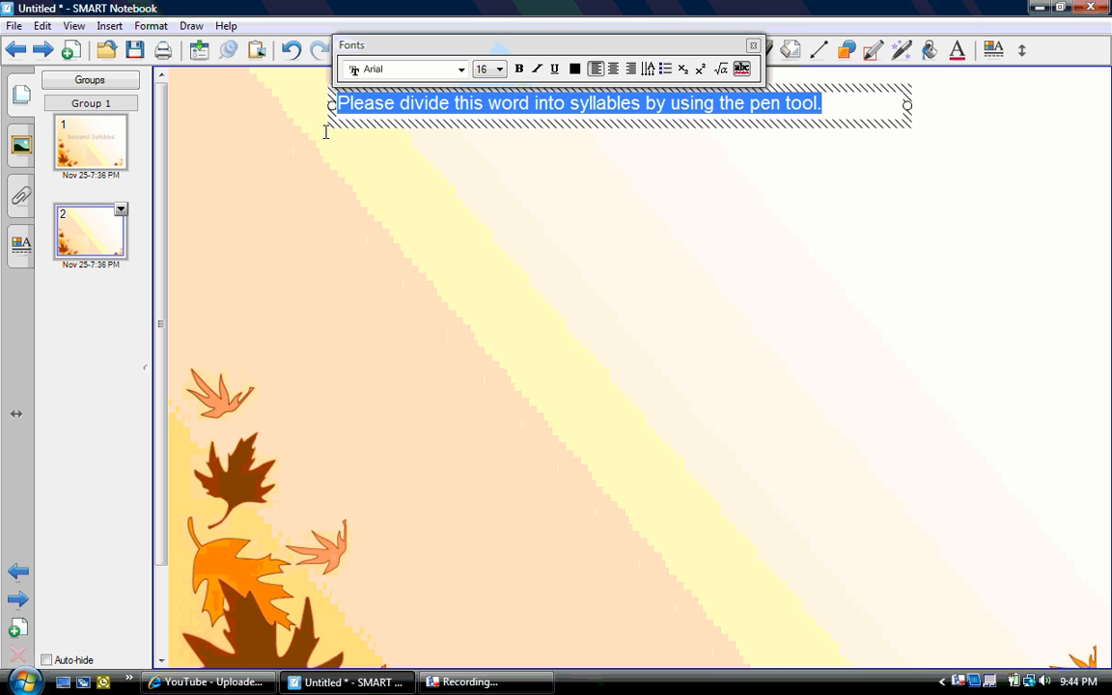
{"action": "left_click", "coordinate": [462, 69]}
{"action": "scroll", "coordinate": [461, 200], "scroll_direction": "down", "scroll_amount": 1}
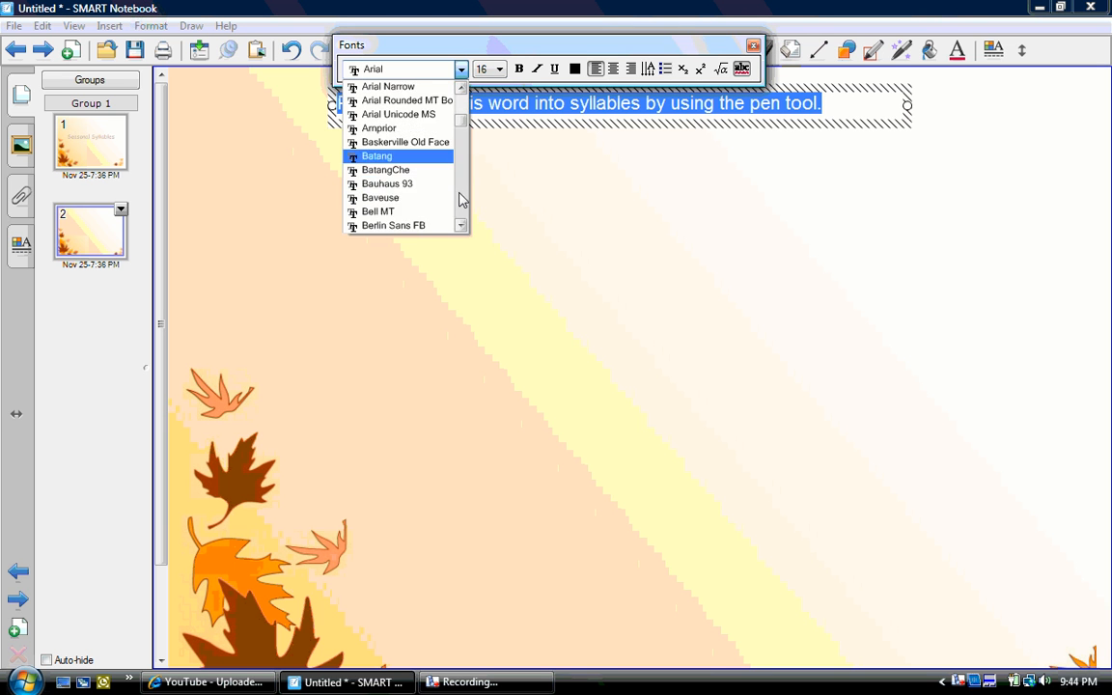
{"action": "scroll", "coordinate": [454, 198], "scroll_direction": "down", "scroll_amount": 3}
{"action": "left_click", "coordinate": [420, 158]}
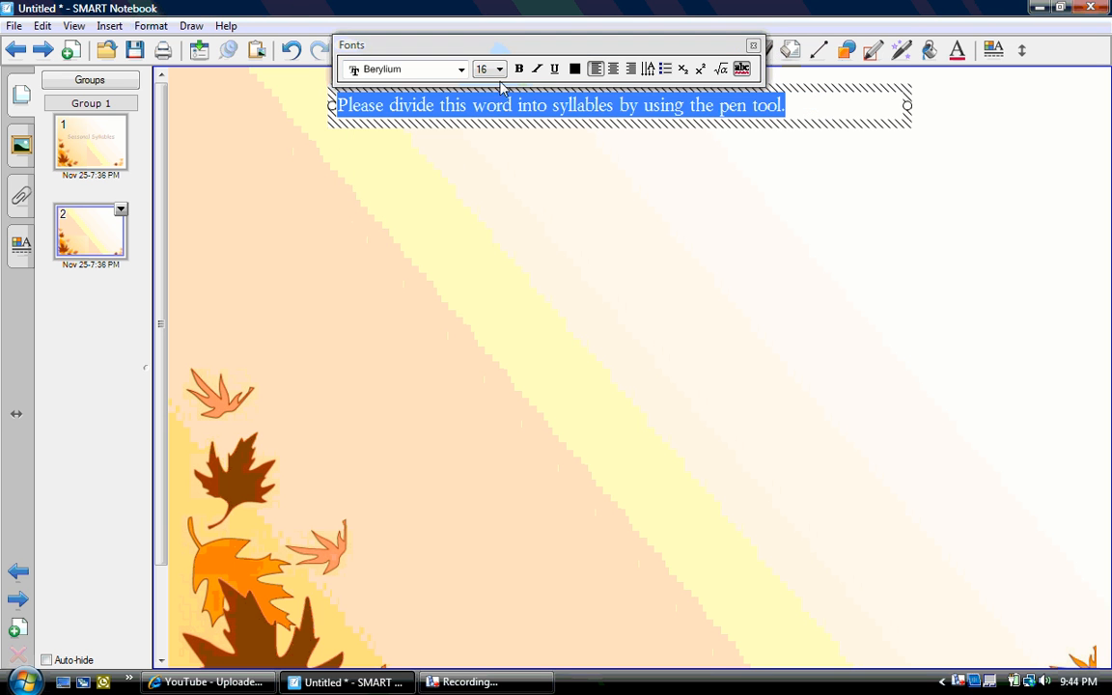
{"action": "left_click", "coordinate": [574, 69]}
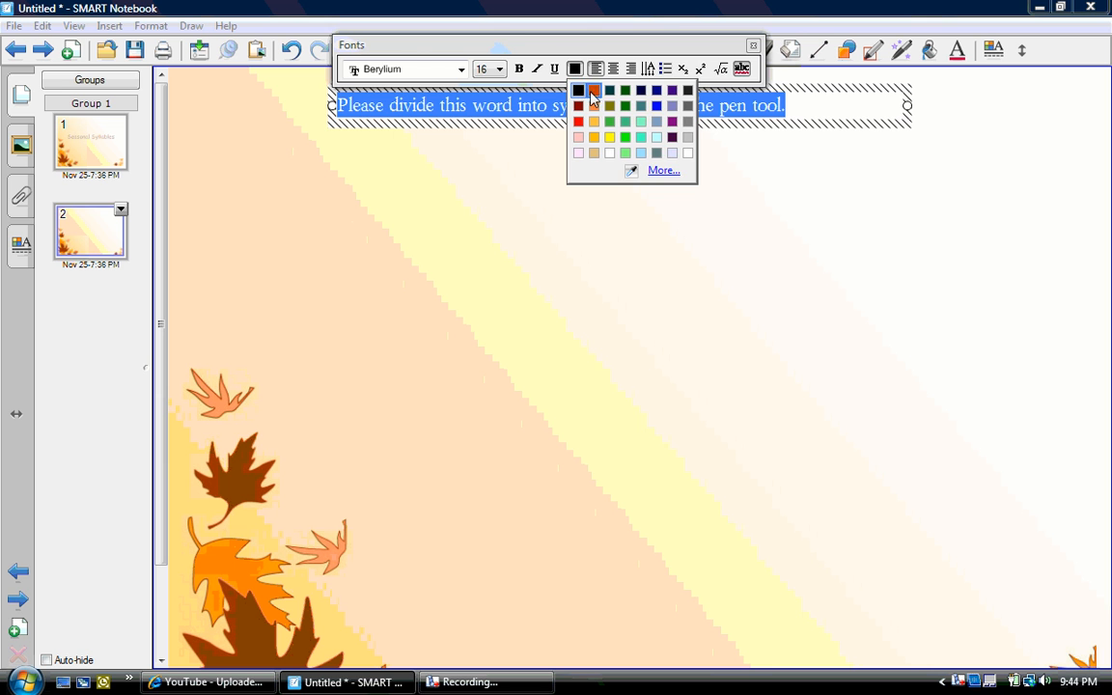
{"action": "left_click", "coordinate": [593, 91]}
{"action": "left_click", "coordinate": [519, 196]}
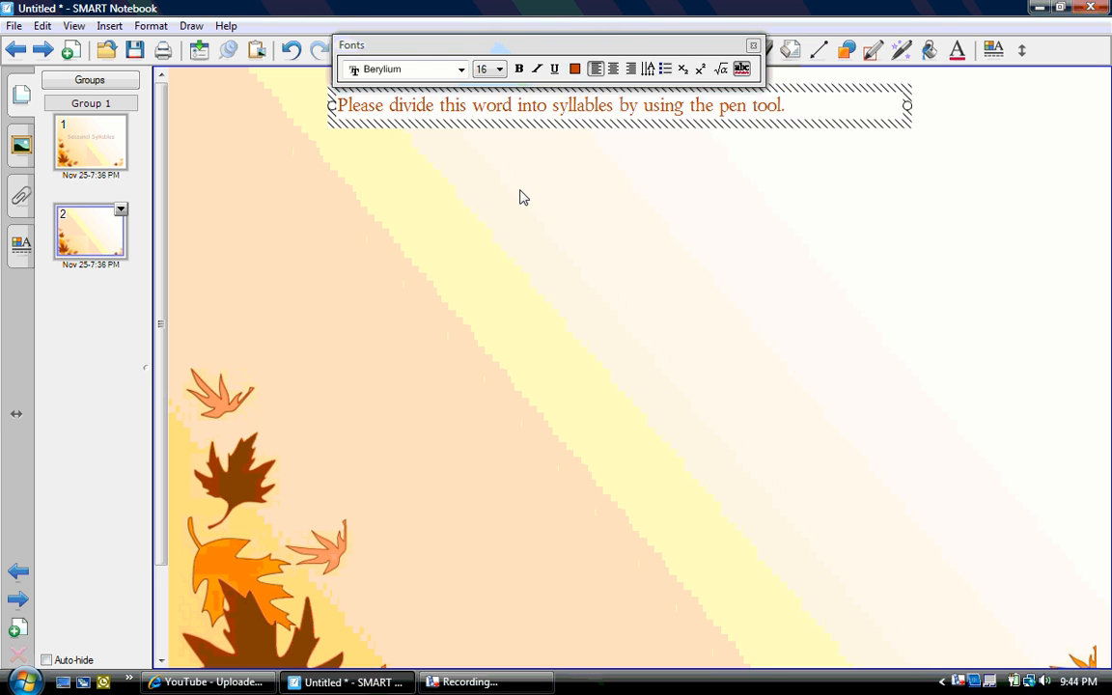
Enlarge the instruction sentence to span most of the page width and center it along the page's top edge
{"action": "left_click", "coordinate": [612, 111]}
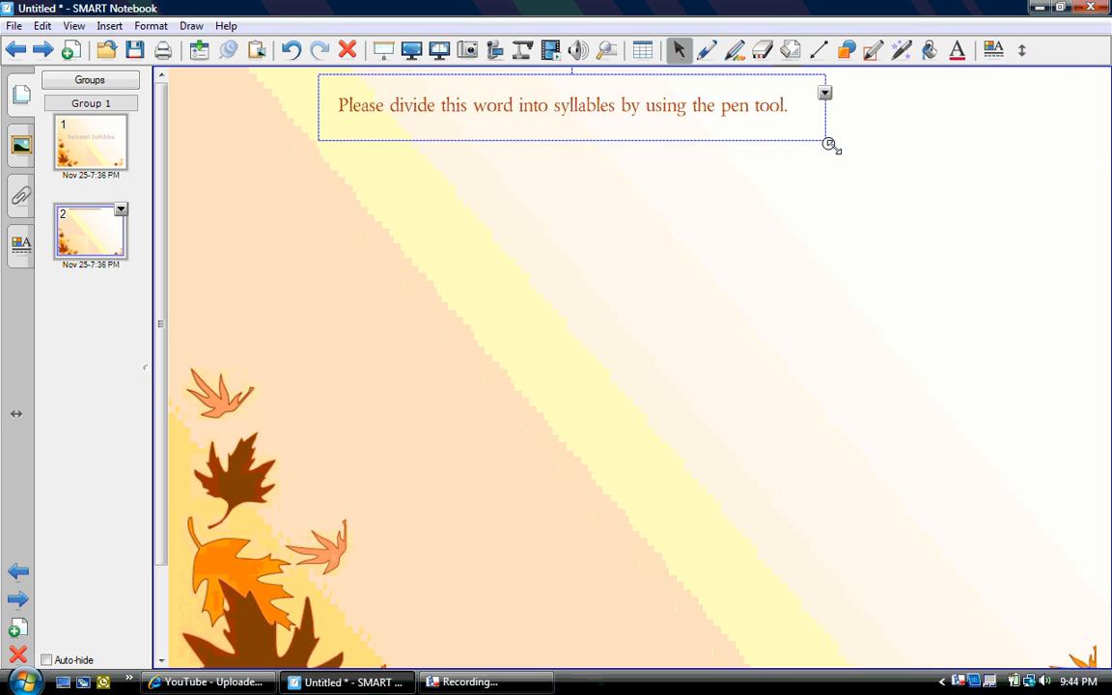
{"action": "left_click_drag", "start_coordinate": [829, 143], "coordinate": [1110, 160]}
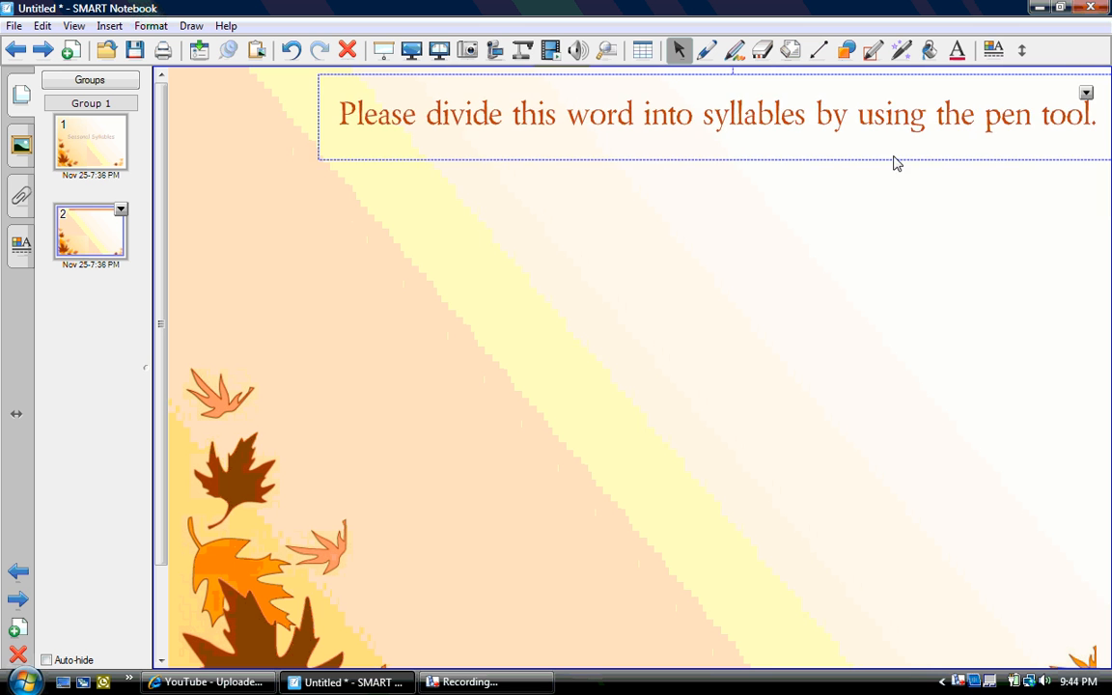
{"action": "left_click_drag", "start_coordinate": [854, 125], "coordinate": [754, 105]}
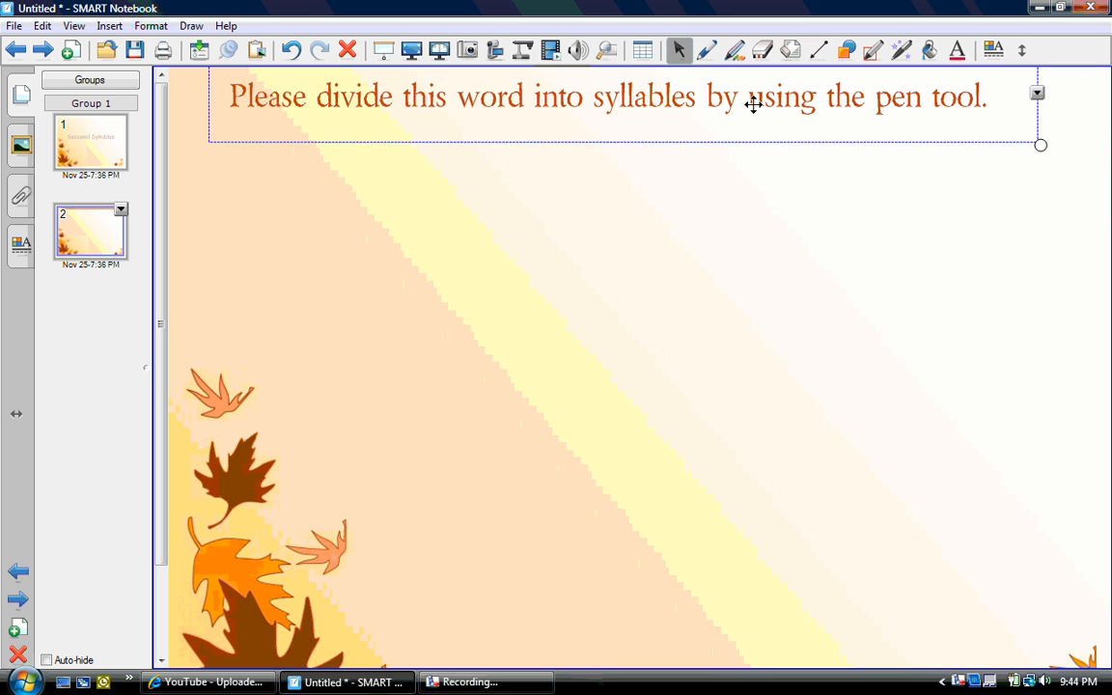
Lock the instruction sentence in place with Lock In Place
{"action": "left_click", "coordinate": [1038, 94]}
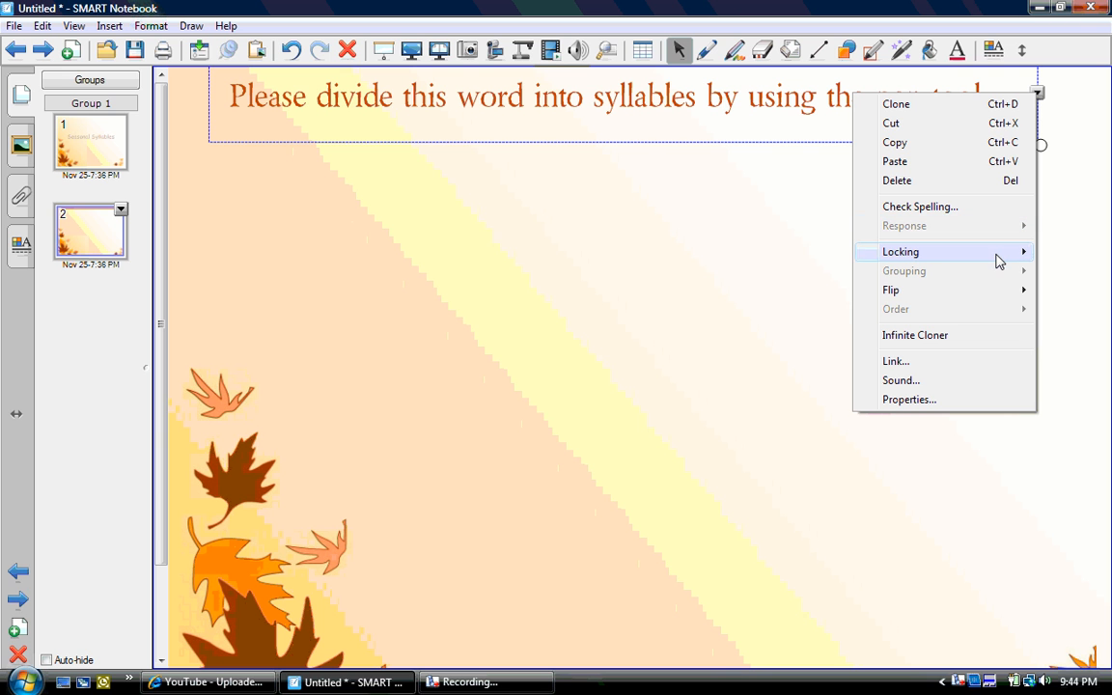
{"action": "mouse_move", "coordinate": [999, 261]}
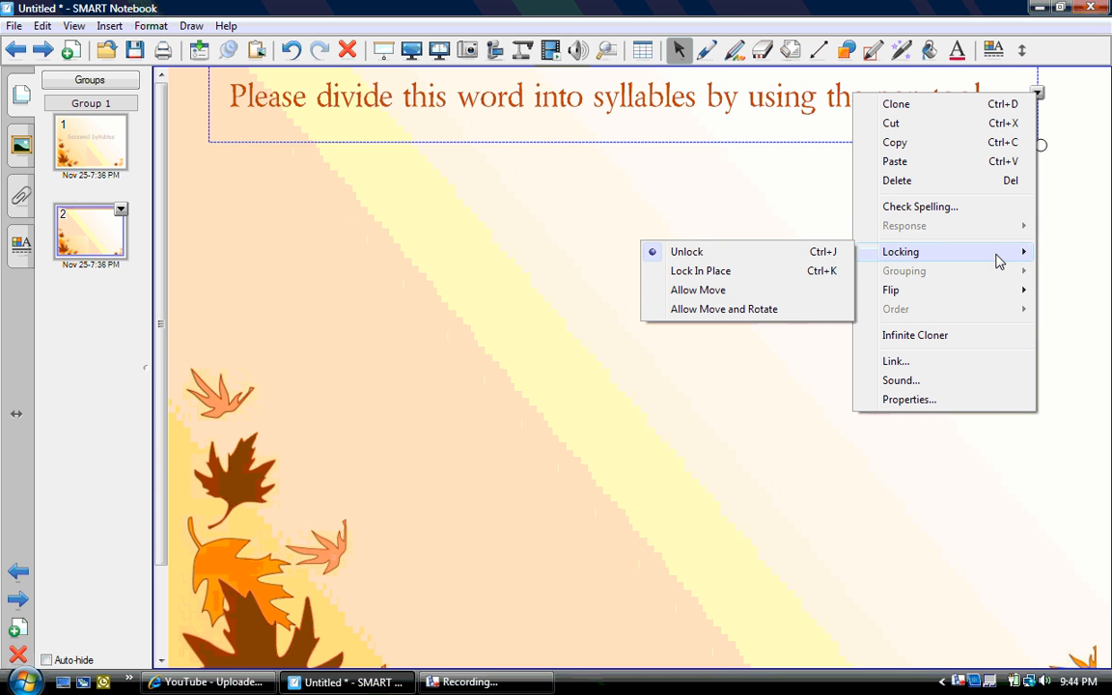
{"action": "left_click", "coordinate": [829, 275]}
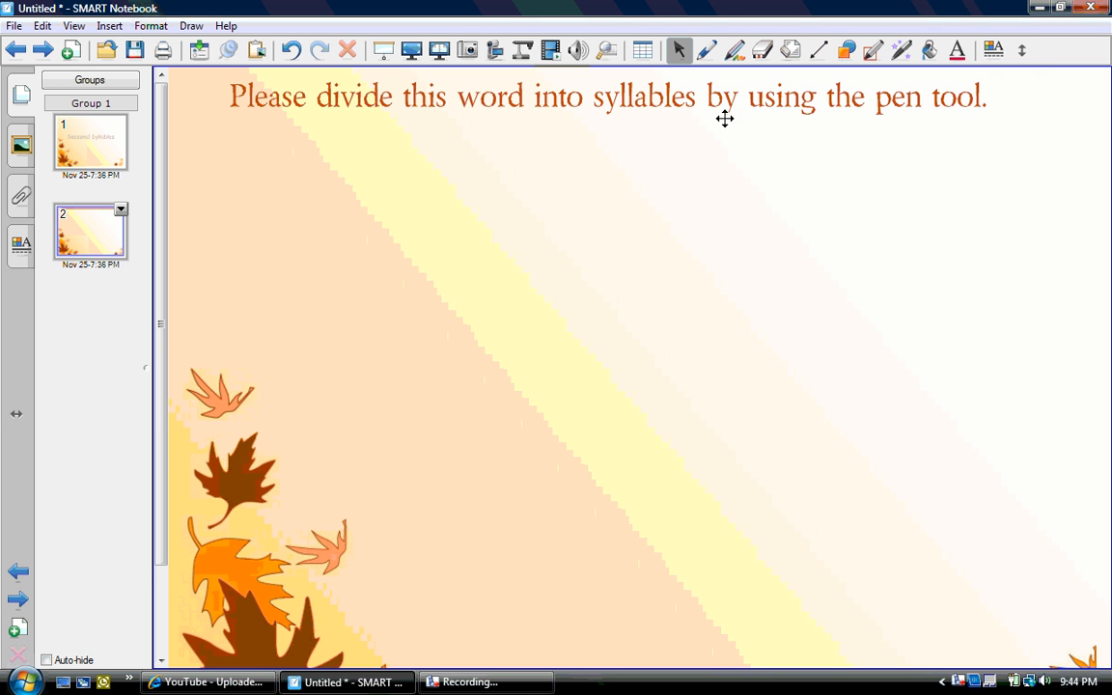
{"action": "left_click", "coordinate": [698, 104]}
Add the text "How many syllables are in this word?" below the instruction sentence
{"action": "left_click", "coordinate": [273, 174]}
{"action": "type", "text": "D"}
{"action": "key", "text": "BackSpace"}
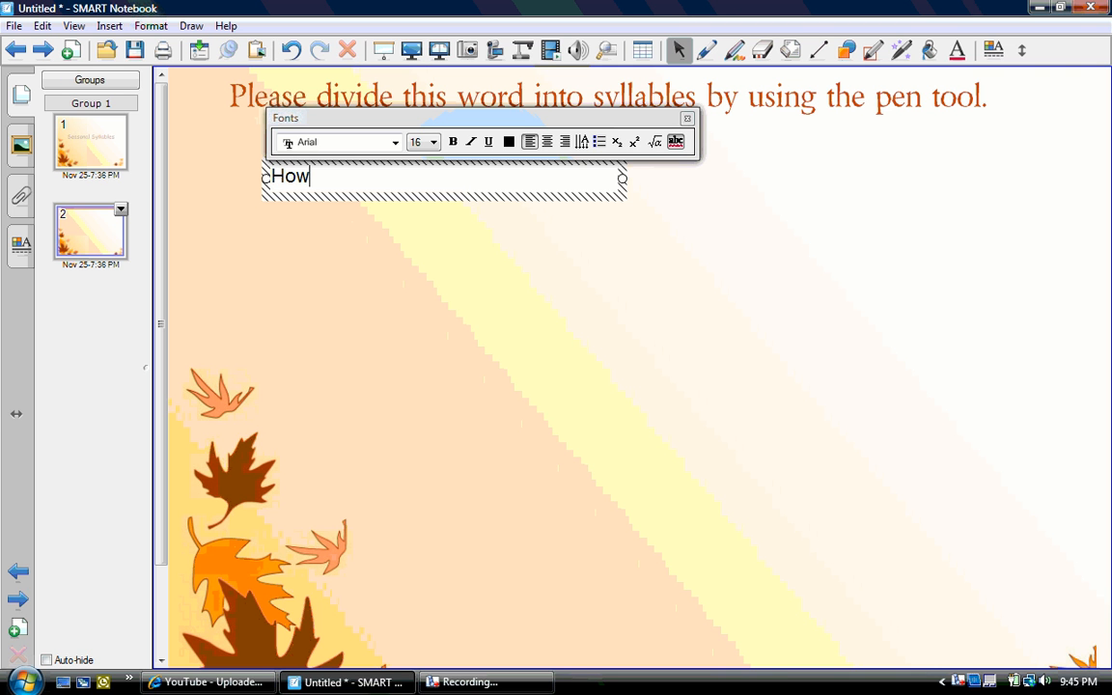
{"action": "type", "text": "How many sy"}
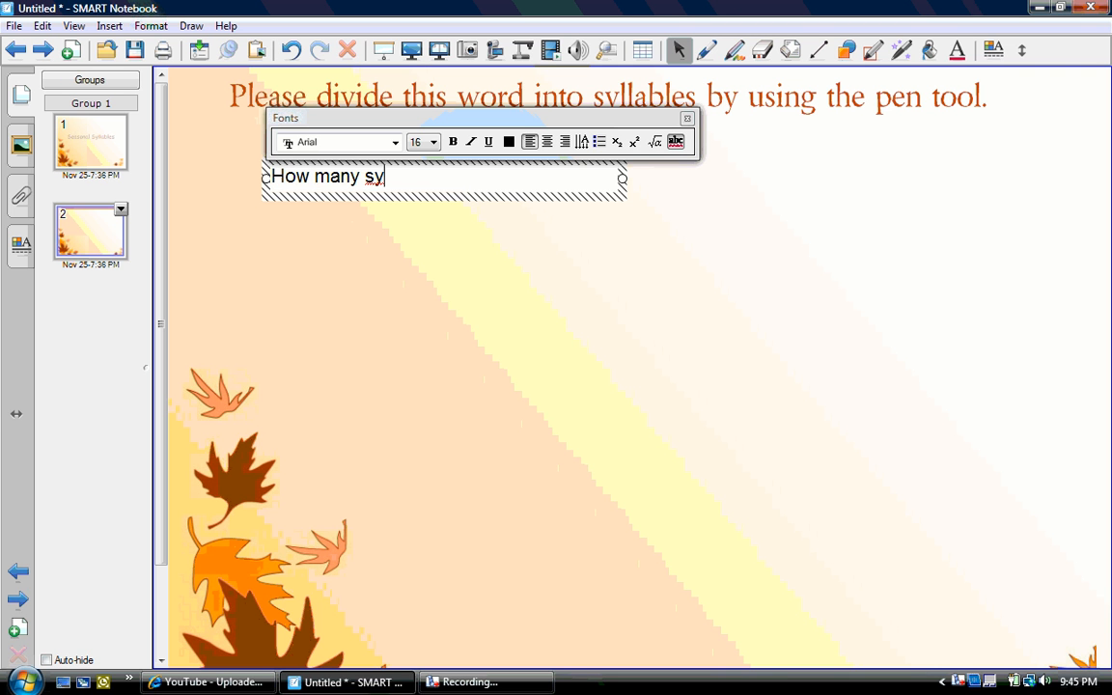
{"action": "type", "text": "llables are in"}
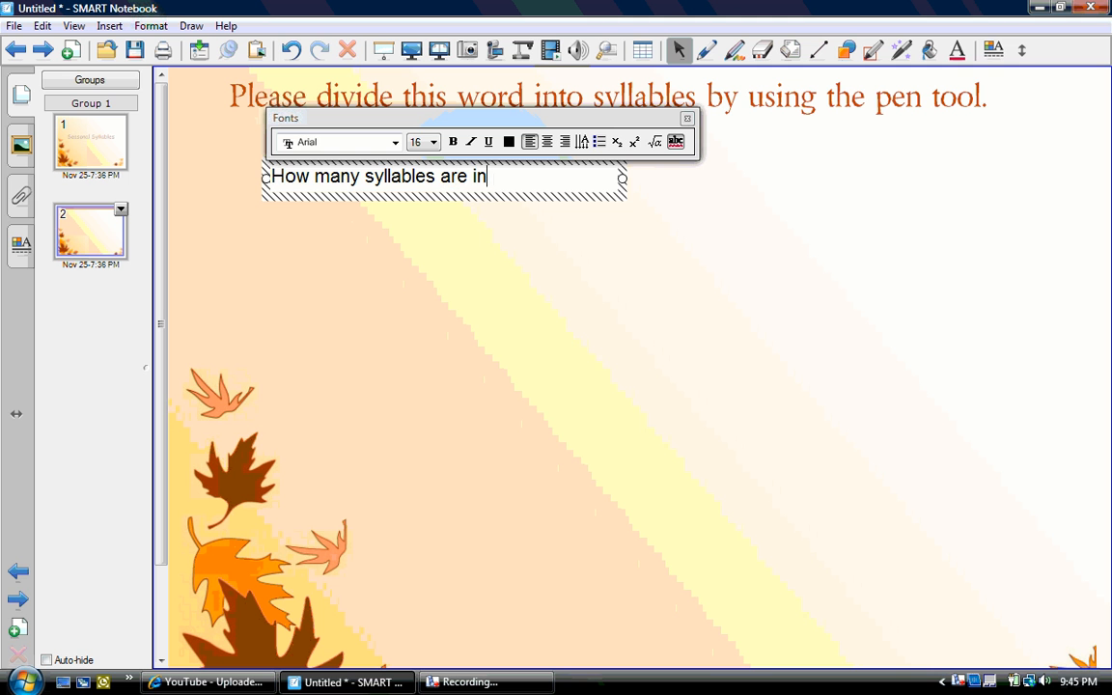
{"action": "type", "text": " this word"}
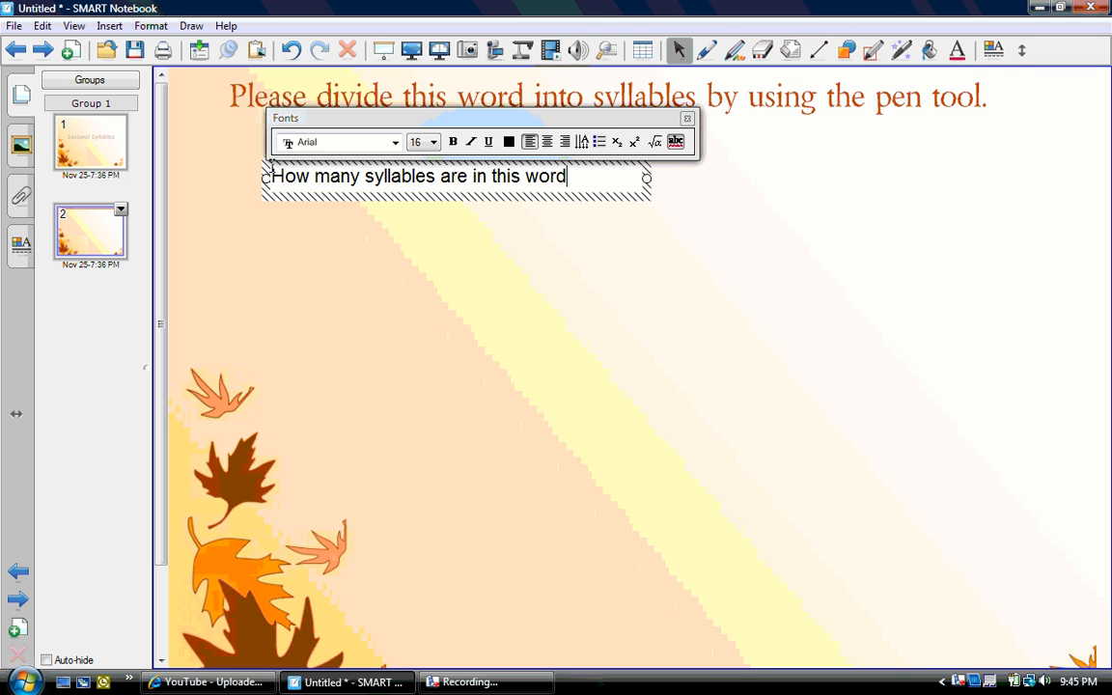
{"action": "type", "text": "?"}
Format the syllable-count question in the Berylium font with the same dark orange color as the instruction sentence
{"action": "left_click_drag", "start_coordinate": [579, 176], "coordinate": [243, 163]}
{"action": "left_click", "coordinate": [395, 142]}
{"action": "scroll", "coordinate": [399, 241], "scroll_direction": "down", "scroll_amount": 1}
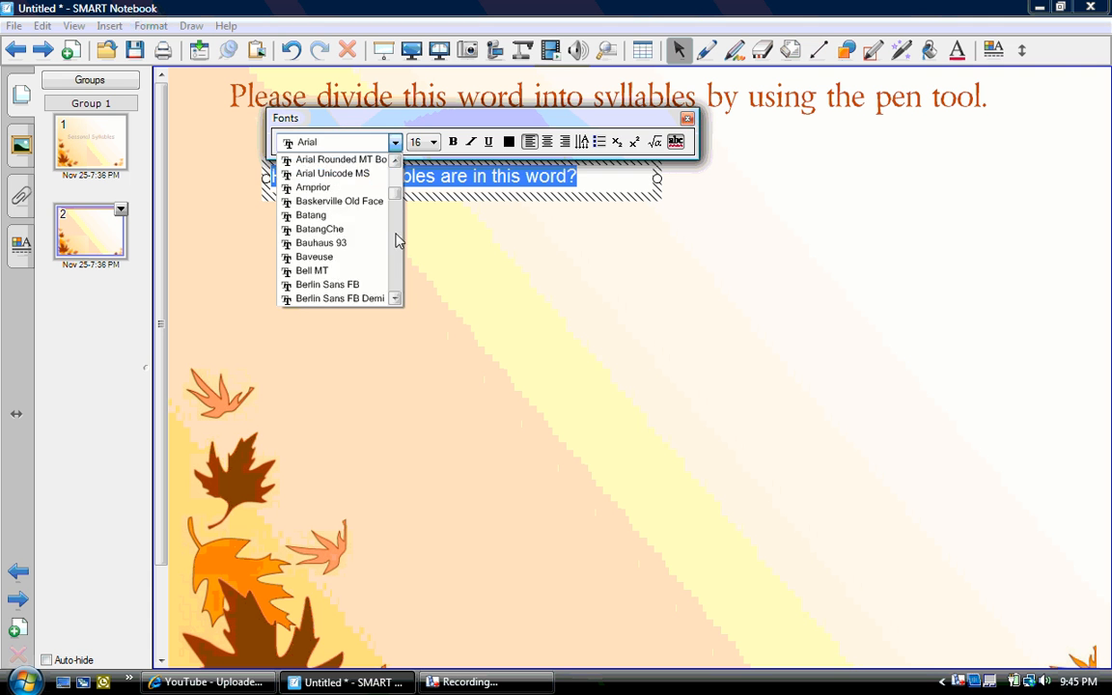
{"action": "scroll", "coordinate": [399, 241], "scroll_direction": "down", "scroll_amount": 2}
{"action": "left_click", "coordinate": [323, 227]}
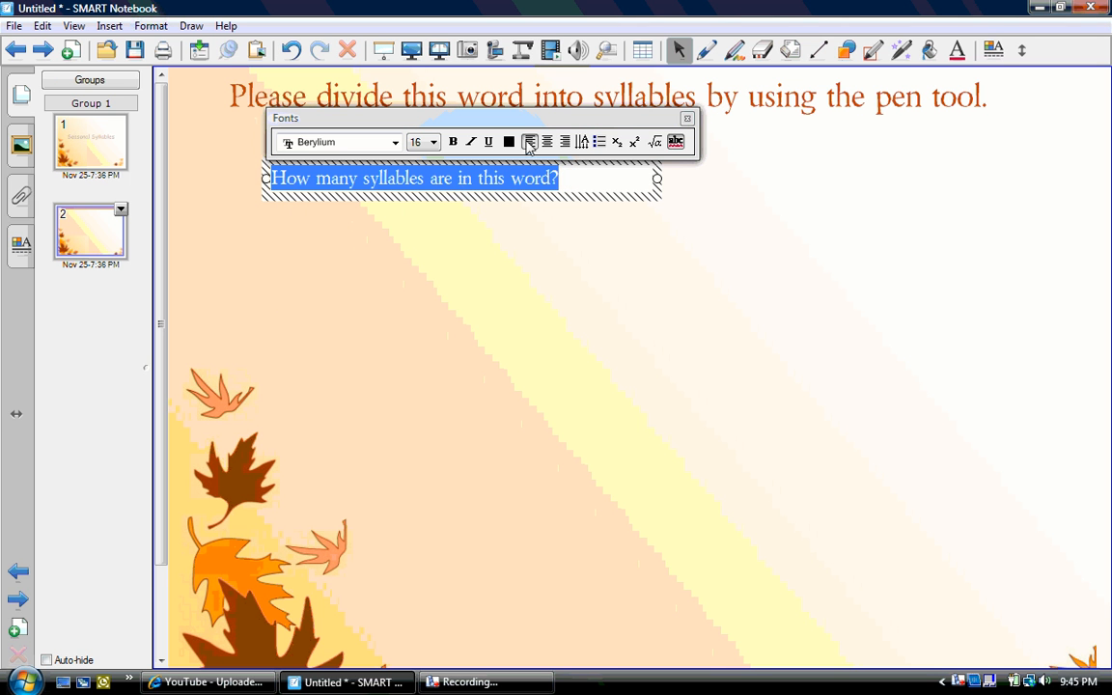
{"action": "left_click", "coordinate": [509, 141]}
{"action": "left_click", "coordinate": [530, 172]}
{"action": "left_click", "coordinate": [558, 253]}
Enlarge the syllable-count question to nearly the page width and position it directly under the instruction sentence
{"action": "left_click", "coordinate": [542, 182]}
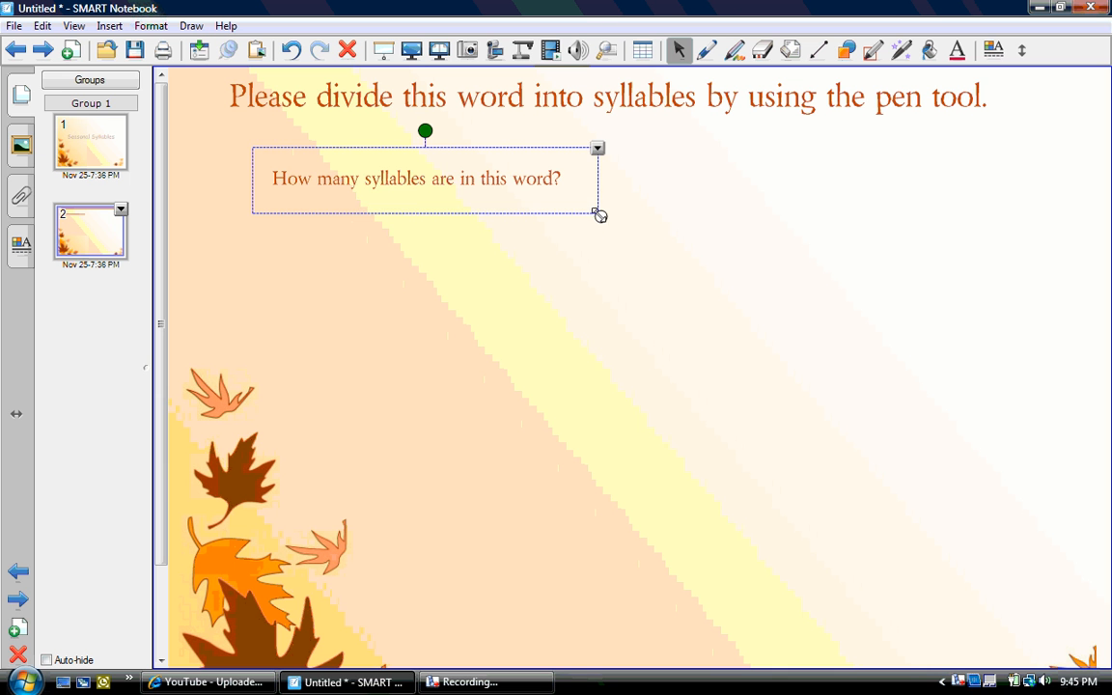
{"action": "left_click_drag", "start_coordinate": [599, 215], "coordinate": [1110, 263]}
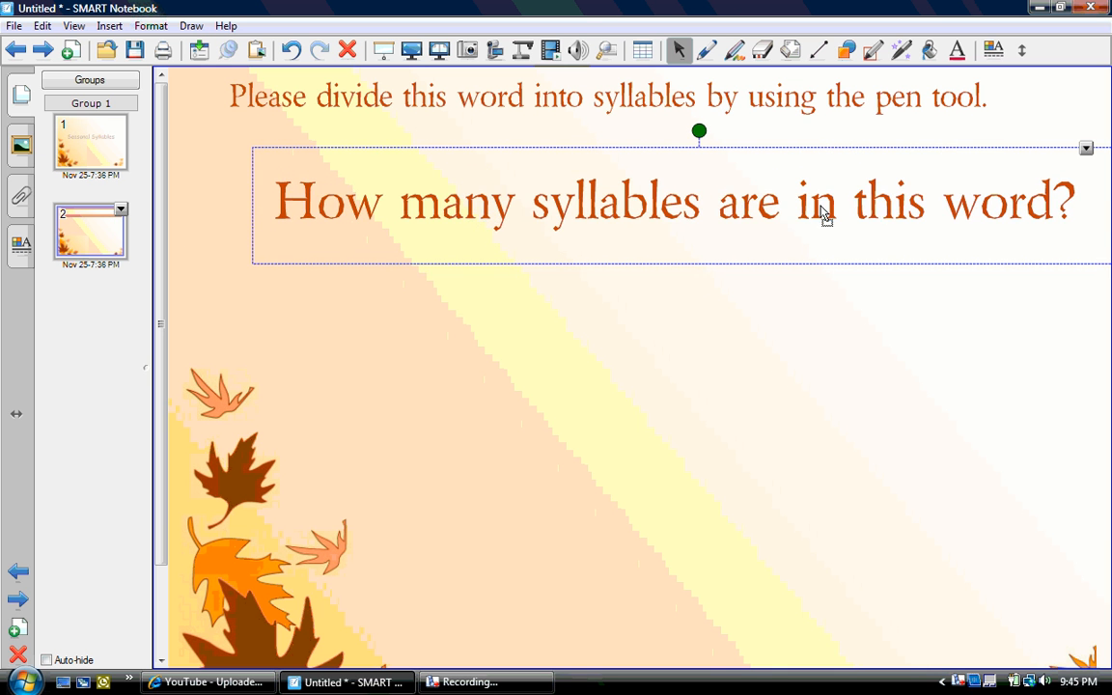
{"action": "left_click_drag", "start_coordinate": [823, 214], "coordinate": [802, 173]}
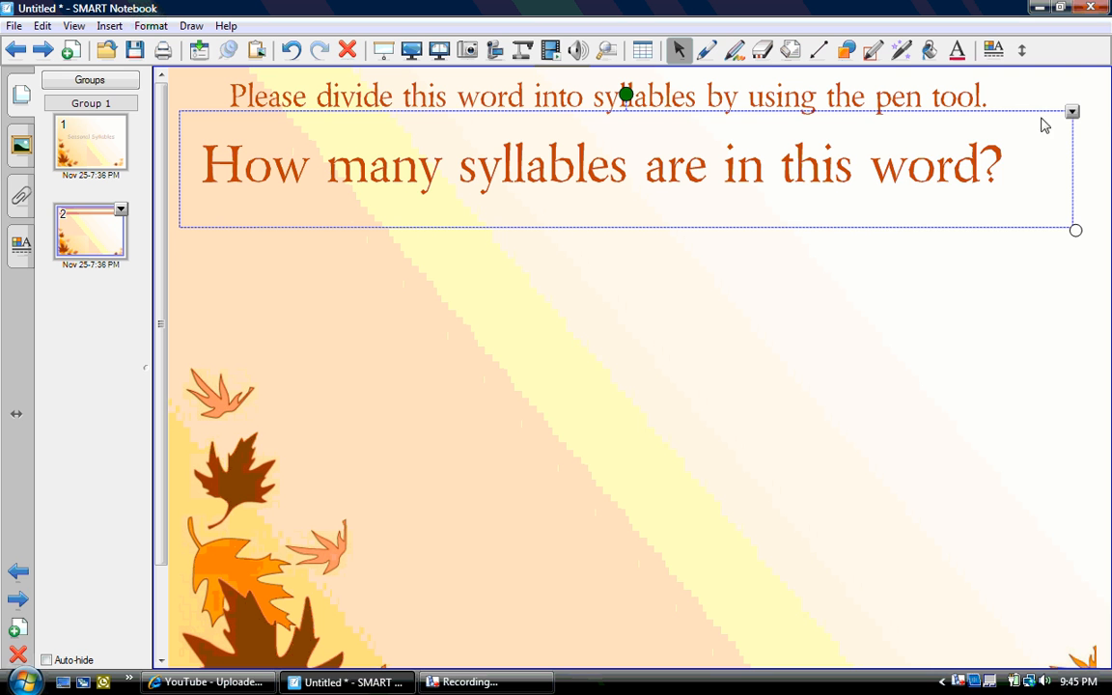
Lock the syllable-count question in place with Lock In Place
{"action": "left_click", "coordinate": [1073, 113]}
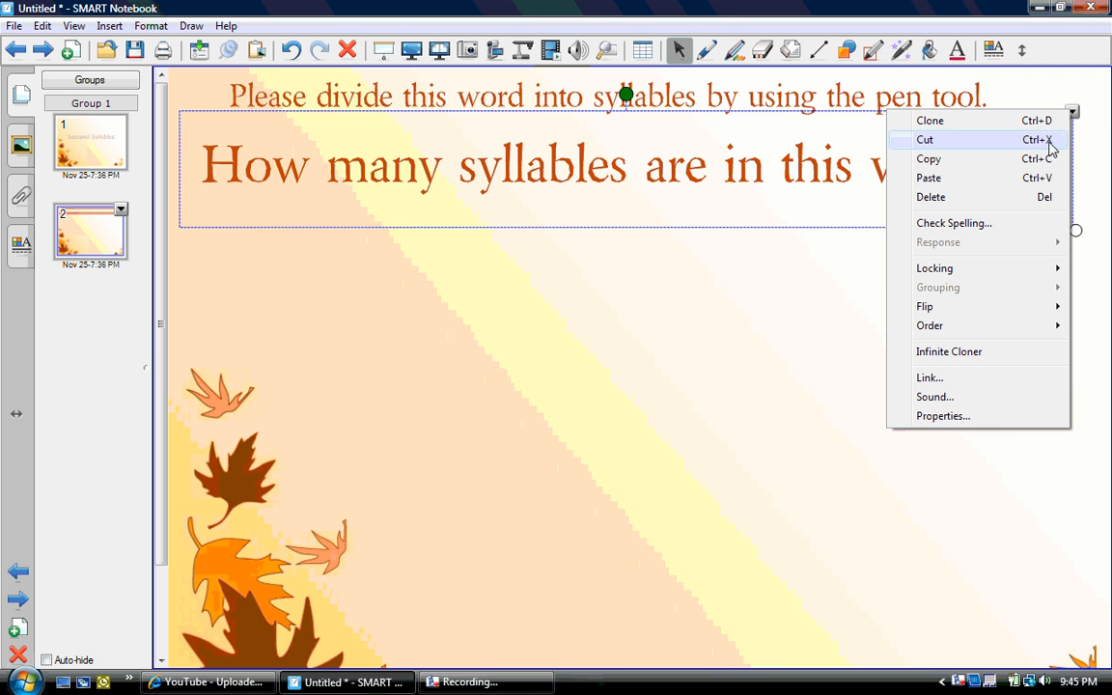
{"action": "mouse_move", "coordinate": [1028, 277]}
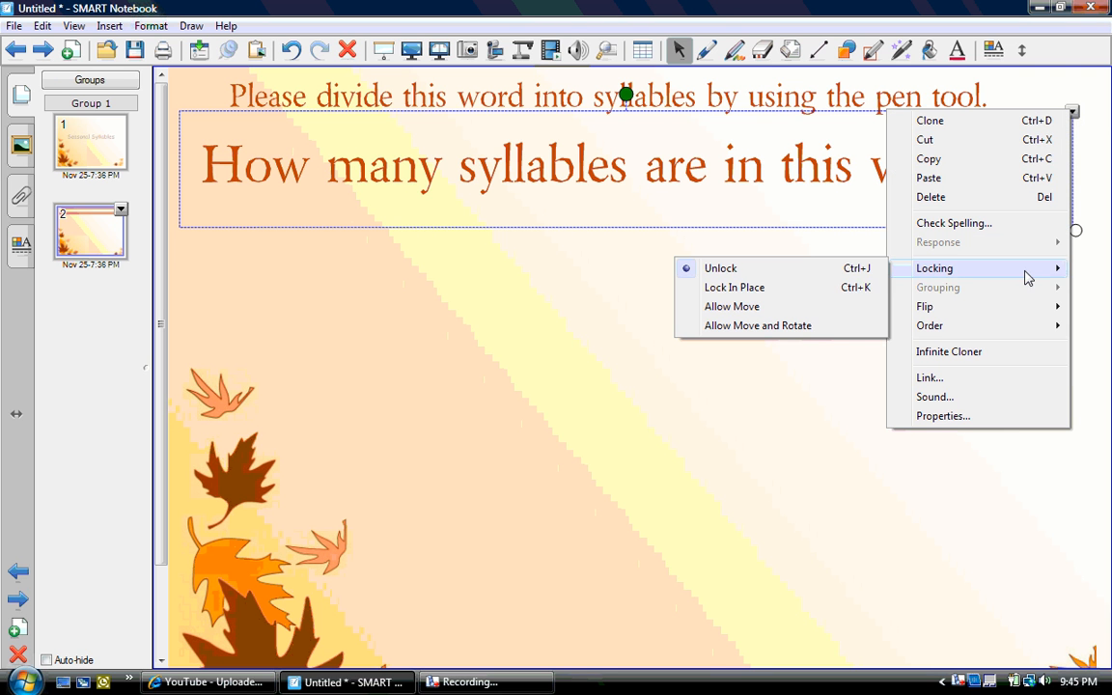
{"action": "left_click", "coordinate": [857, 288]}
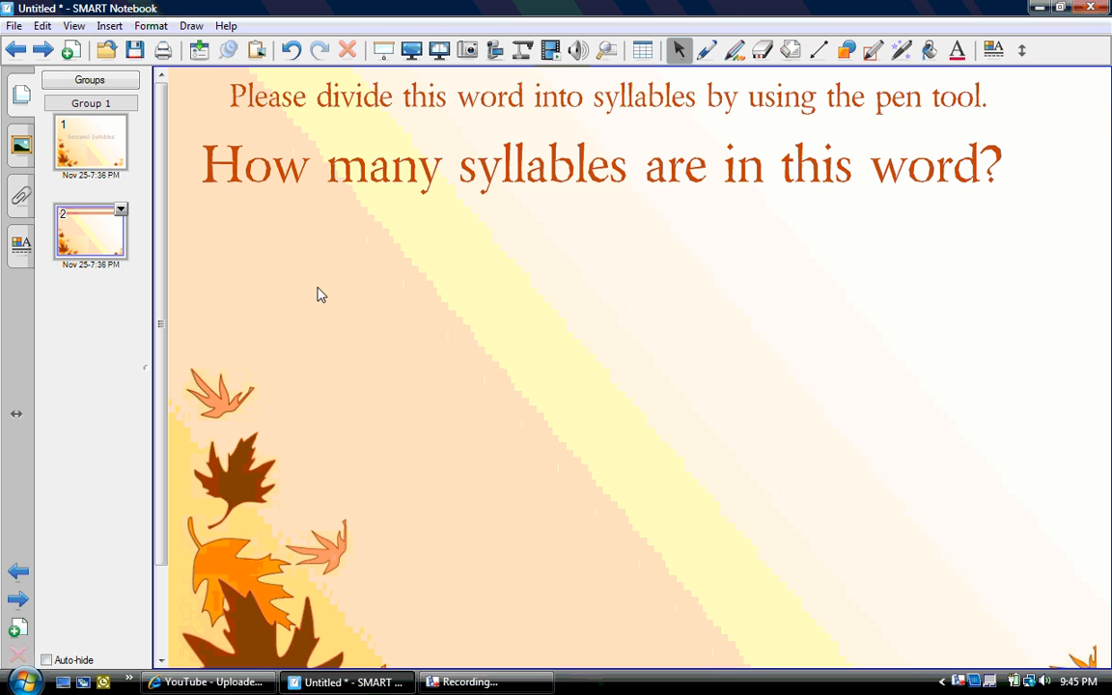
Add the word "Thanksgiving" as a new text object on page 2
{"action": "type", "text": "Tha"}
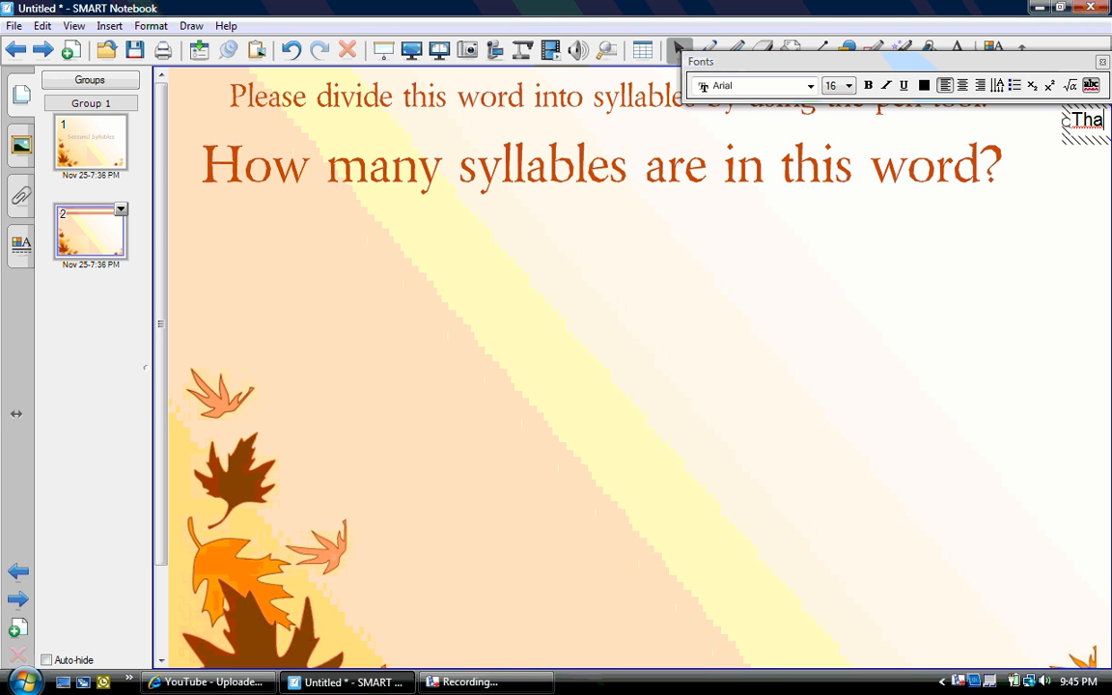
{"action": "type", "text": "nksg"}
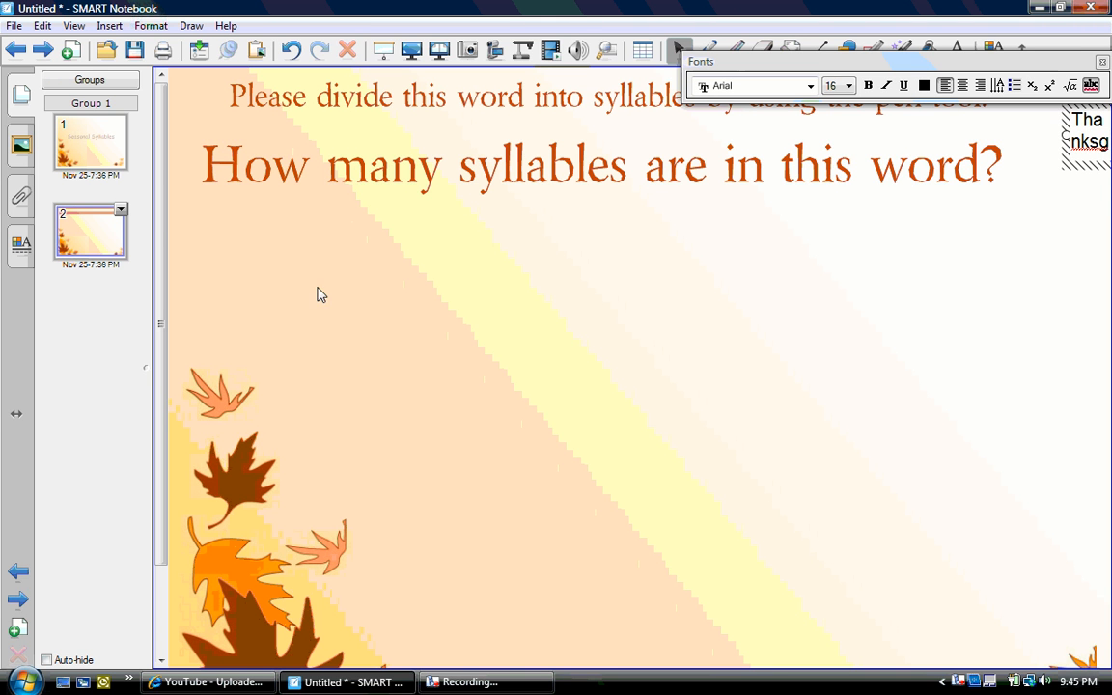
{"action": "type", "text": "iving"}
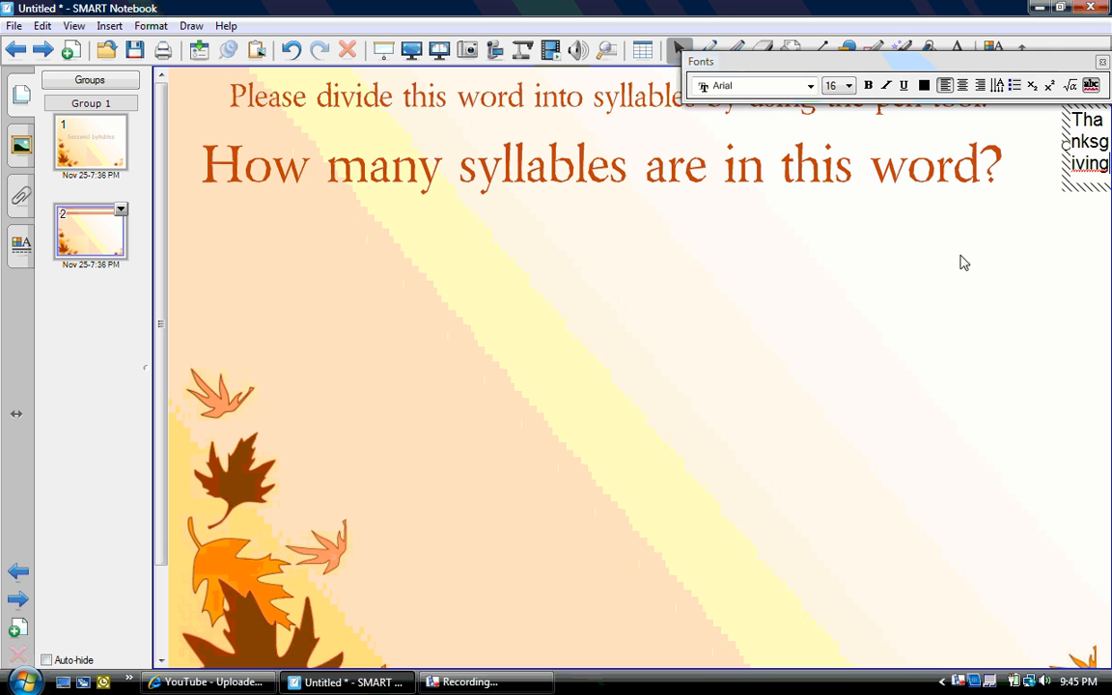
Move the "Thanksgiving" text box to the middle of the page and widen it so the word fits on one line
{"action": "left_click", "coordinate": [1023, 179]}
{"action": "left_click", "coordinate": [1081, 143]}
{"action": "double_click", "coordinate": [1081, 144]}
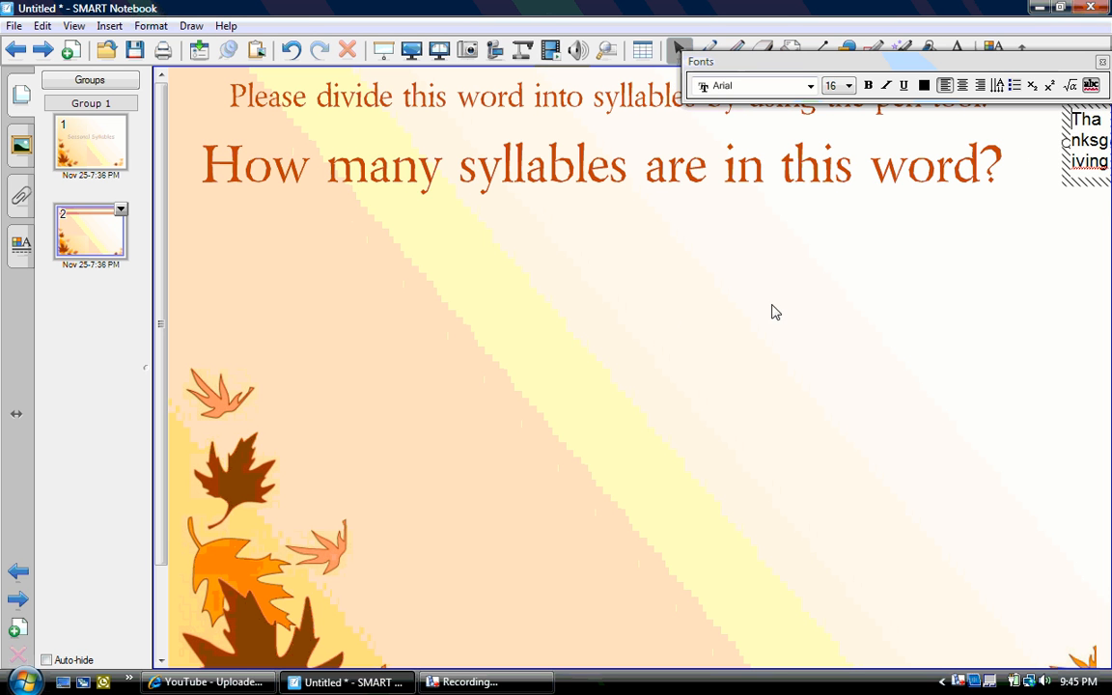
{"action": "left_click_drag", "start_coordinate": [1090, 163], "coordinate": [928, 246]}
{"action": "left_click_drag", "start_coordinate": [1102, 193], "coordinate": [526, 465]}
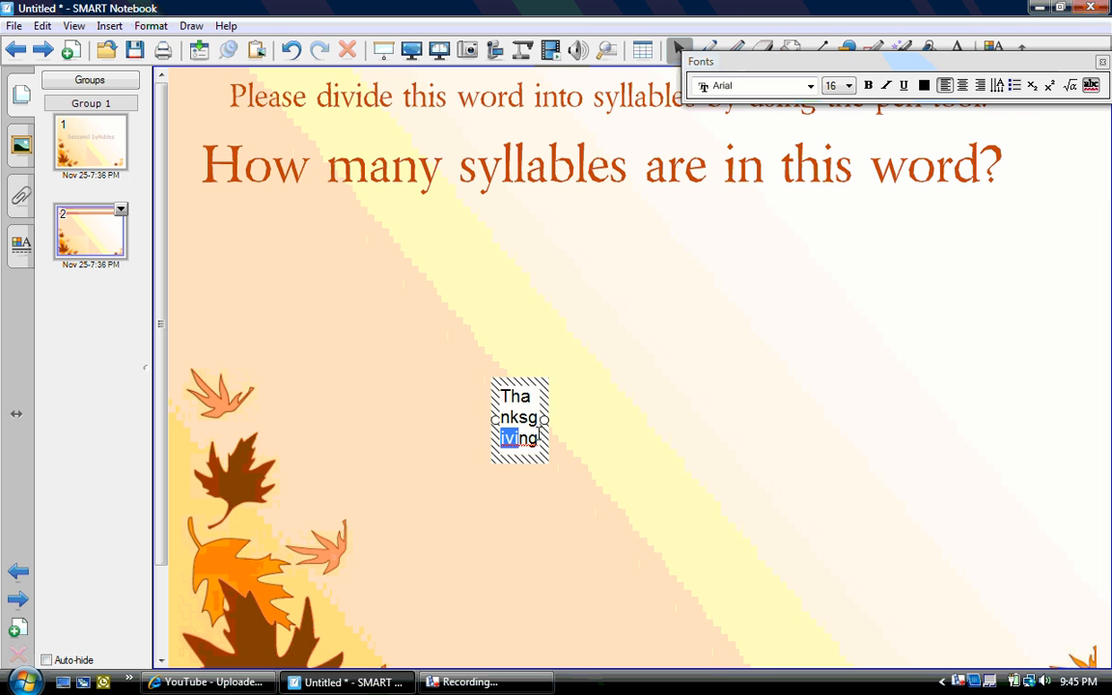
{"action": "left_click_drag", "start_coordinate": [549, 421], "coordinate": [733, 421]}
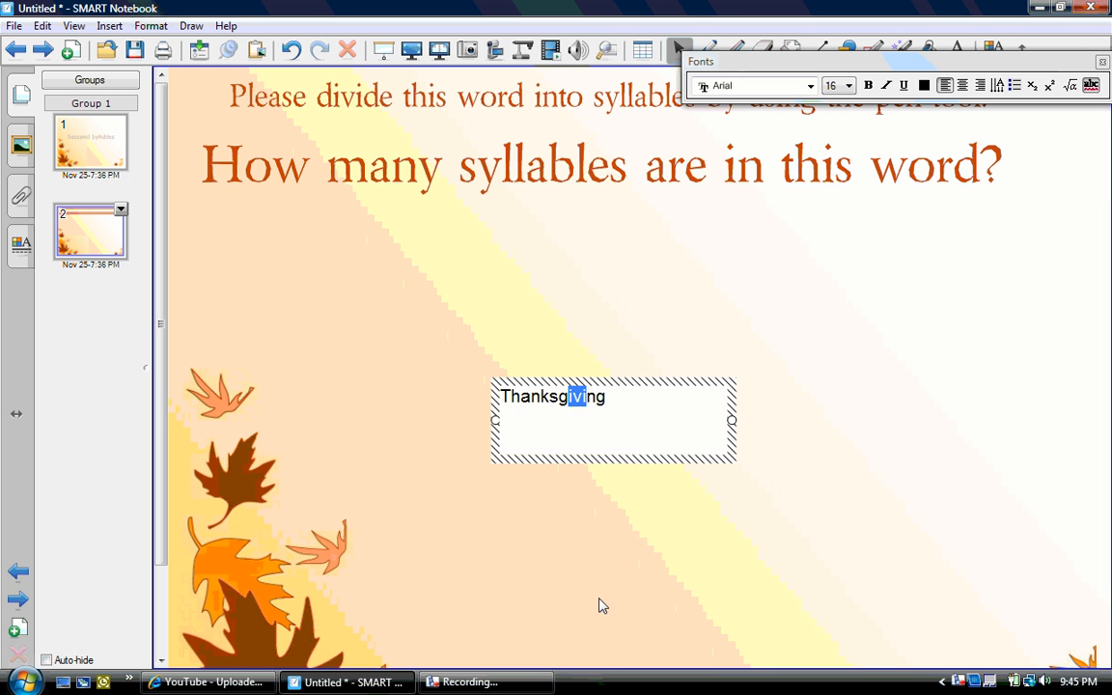
{"action": "left_click", "coordinate": [646, 501]}
{"action": "left_click", "coordinate": [589, 402]}
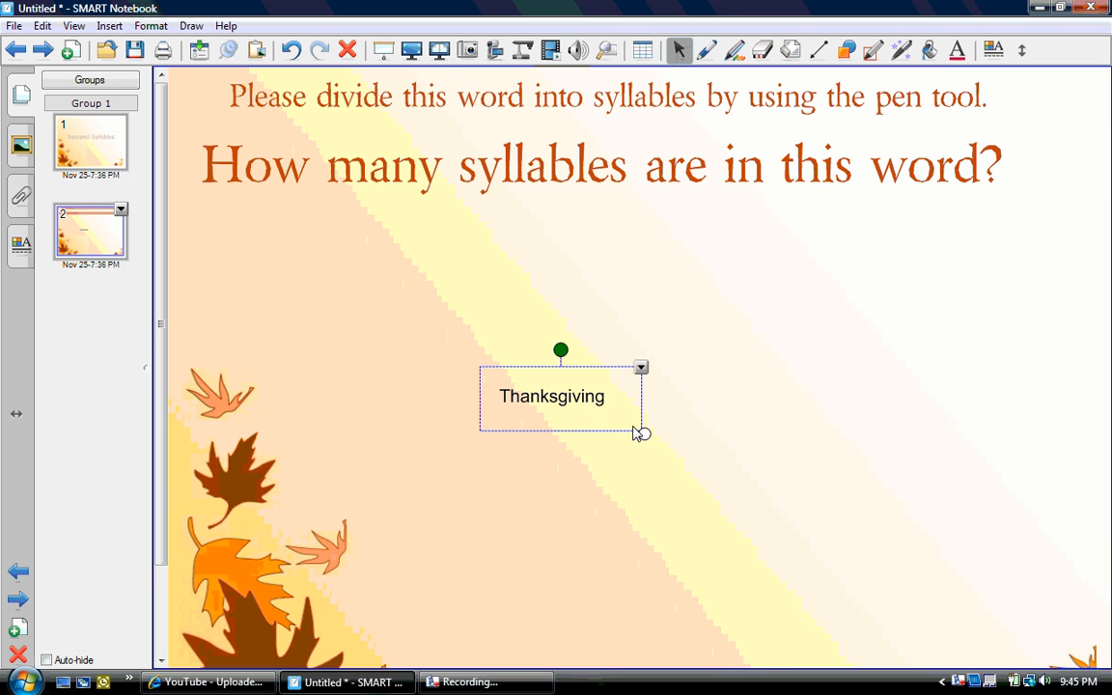
Enlarge the word "Thanksgiving" to about font size 82 and reposition it in the middle of the page
{"action": "left_click_drag", "start_coordinate": [645, 434], "coordinate": [1085, 591]}
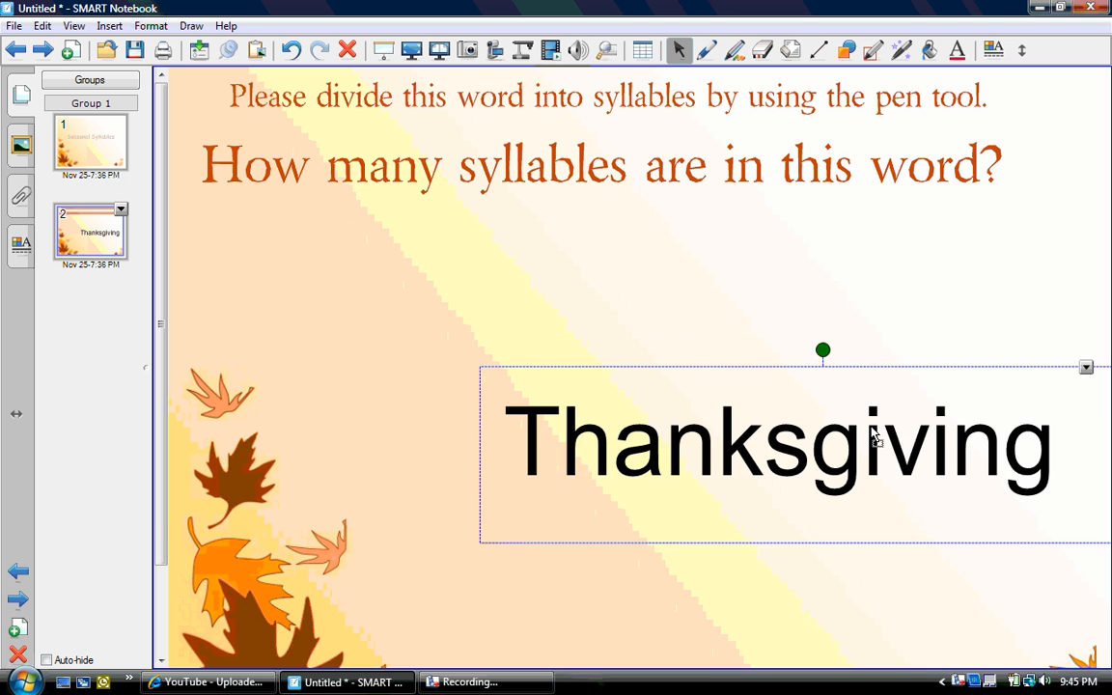
{"action": "left_click_drag", "start_coordinate": [961, 450], "coordinate": [810, 379]}
Format "Thanksgiving" in Berylium and dark orange to match the instructions, and move it slightly higher on the page
{"action": "double_click", "coordinate": [809, 379]}
{"action": "left_click_drag", "start_coordinate": [931, 390], "coordinate": [254, 378]}
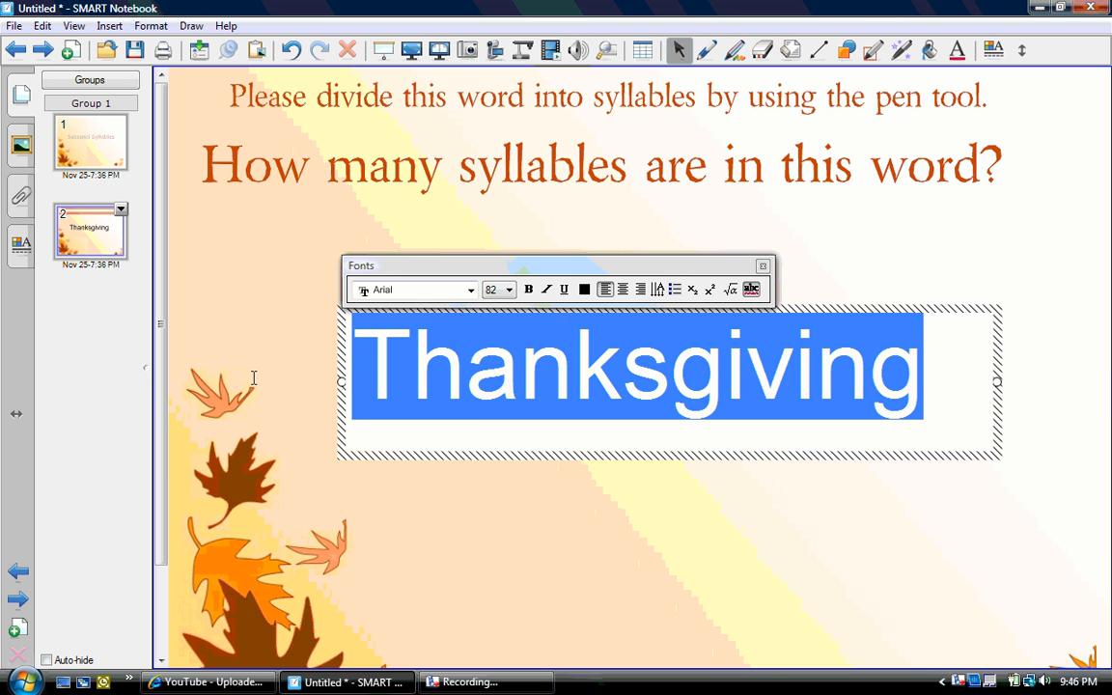
{"action": "left_click", "coordinate": [428, 294]}
{"action": "scroll", "coordinate": [427, 362], "scroll_direction": "down", "scroll_amount": 3}
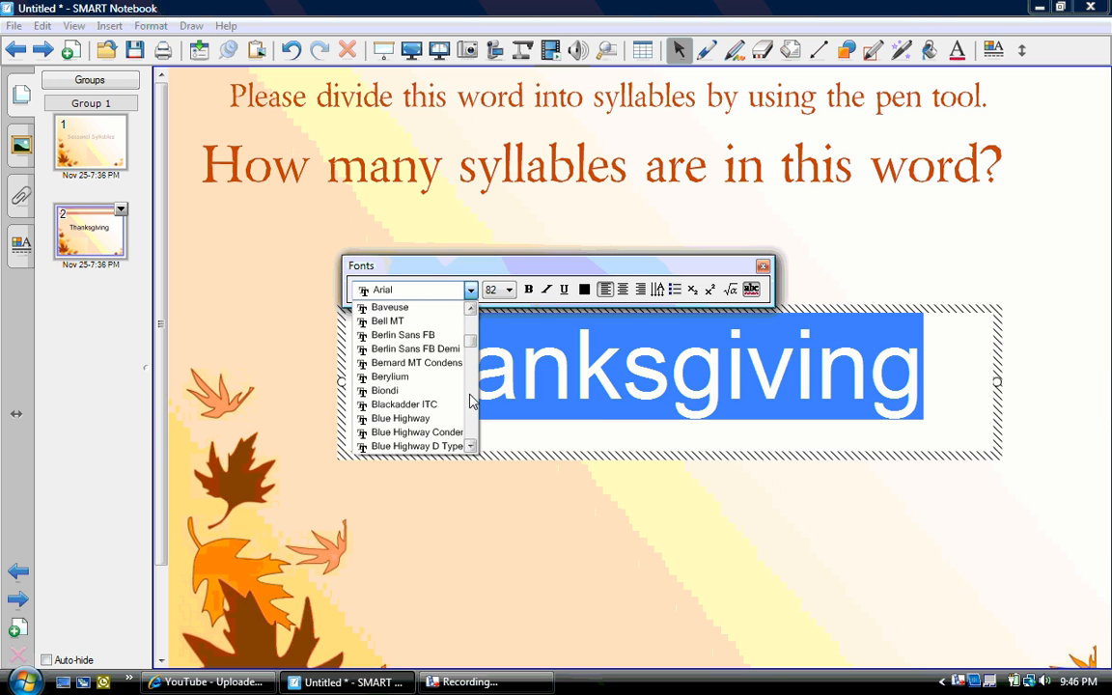
{"action": "left_click", "coordinate": [443, 376]}
{"action": "left_click", "coordinate": [584, 289]}
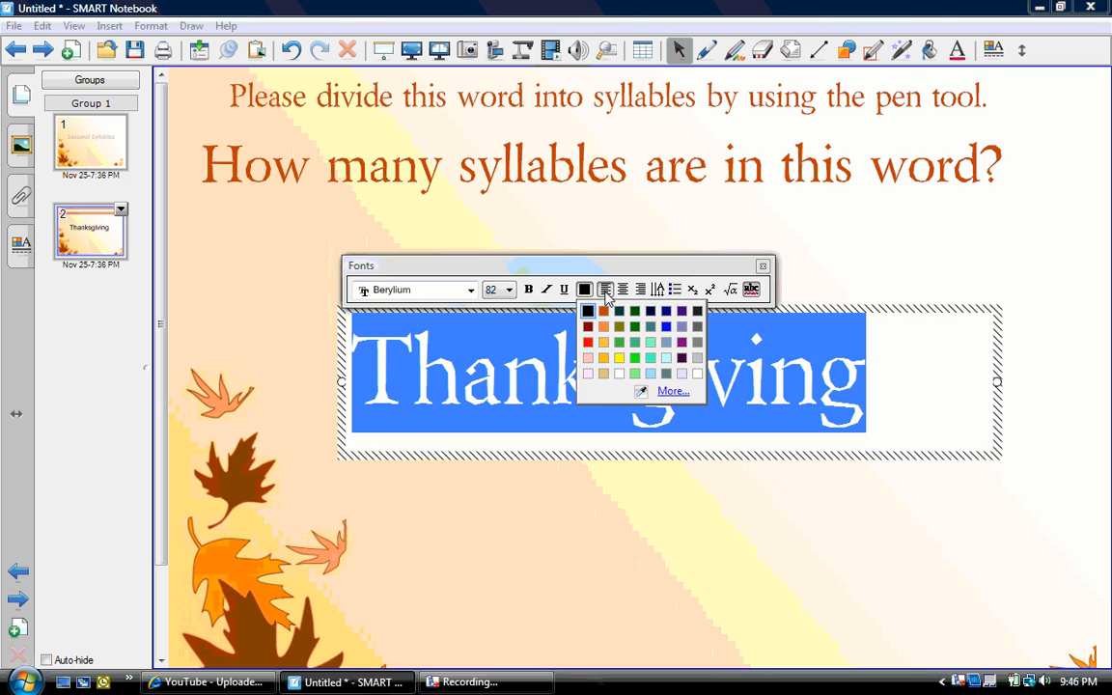
{"action": "left_click", "coordinate": [603, 312]}
{"action": "left_click", "coordinate": [556, 551]}
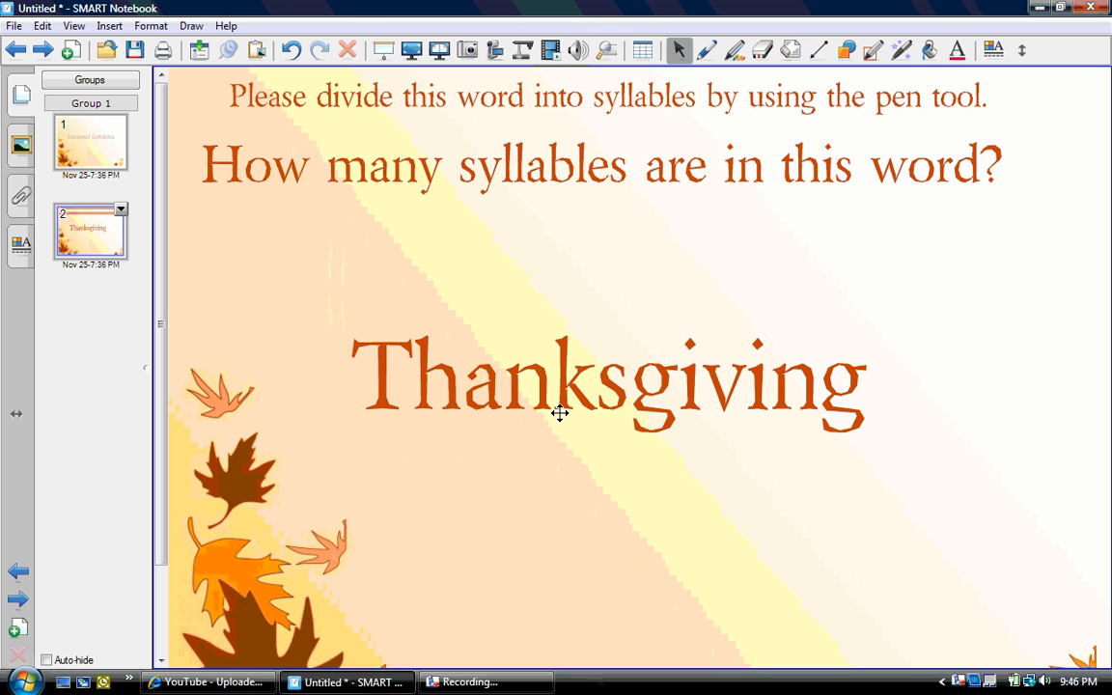
{"action": "left_click_drag", "start_coordinate": [560, 413], "coordinate": [563, 395]}
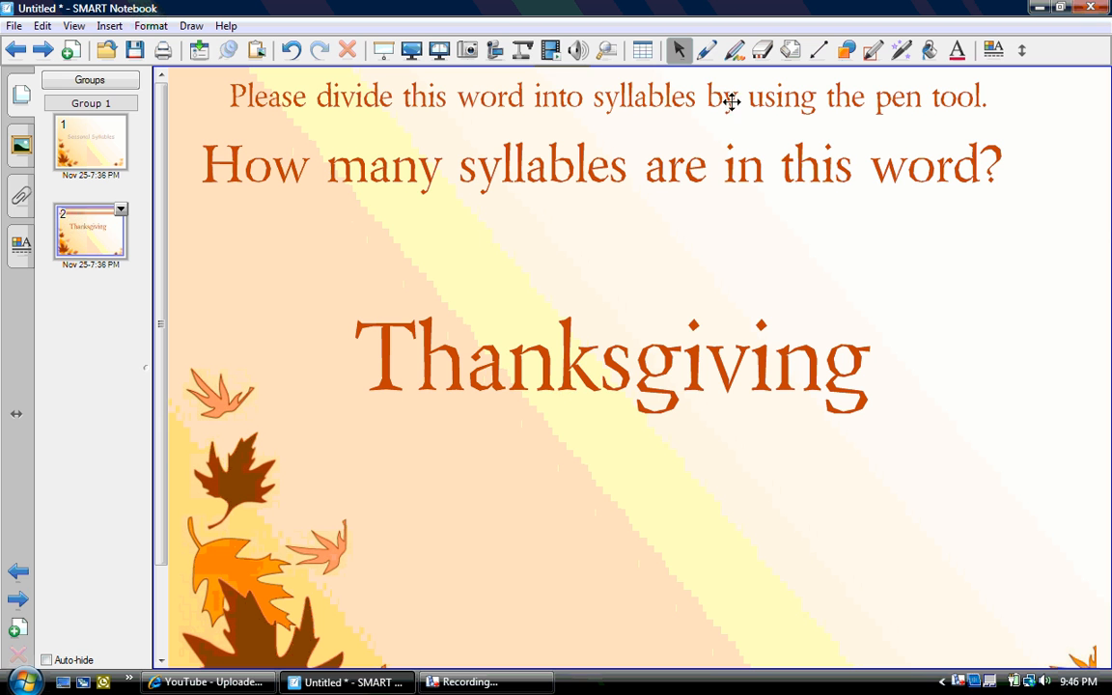
Draw brown pen lines dividing the word into "Thanks", "giv" and "ing", and handwrite a 3 below it
{"action": "left_click", "coordinate": [707, 52]}
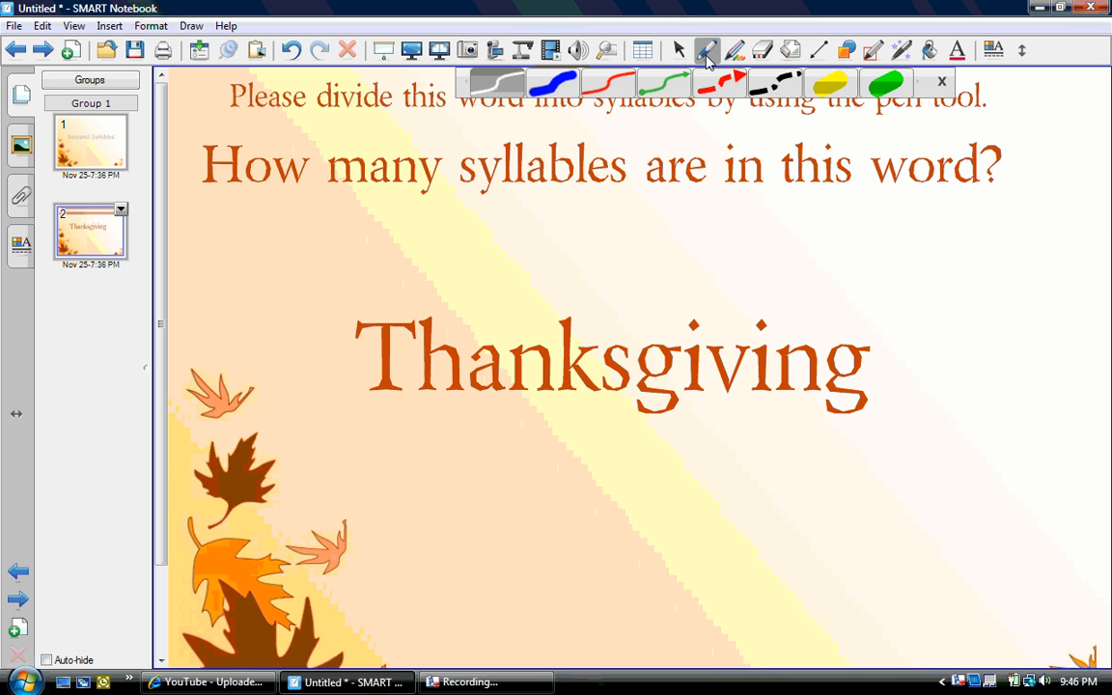
{"action": "left_click", "coordinate": [606, 86]}
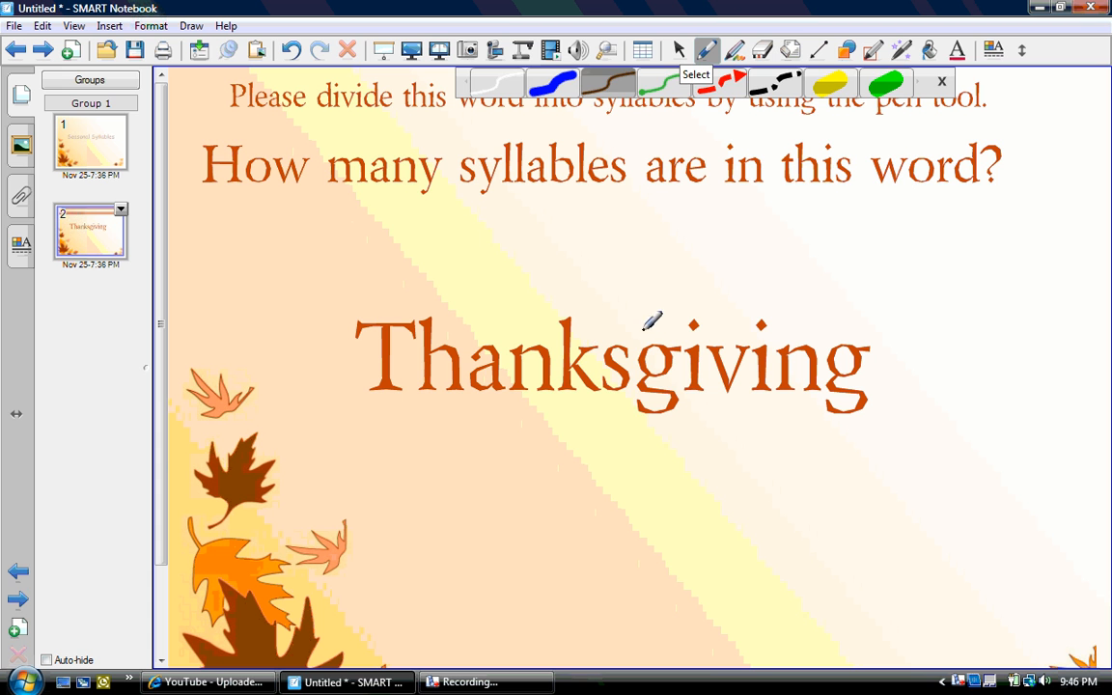
{"action": "left_click_drag", "start_coordinate": [645, 288], "coordinate": [633, 425]}
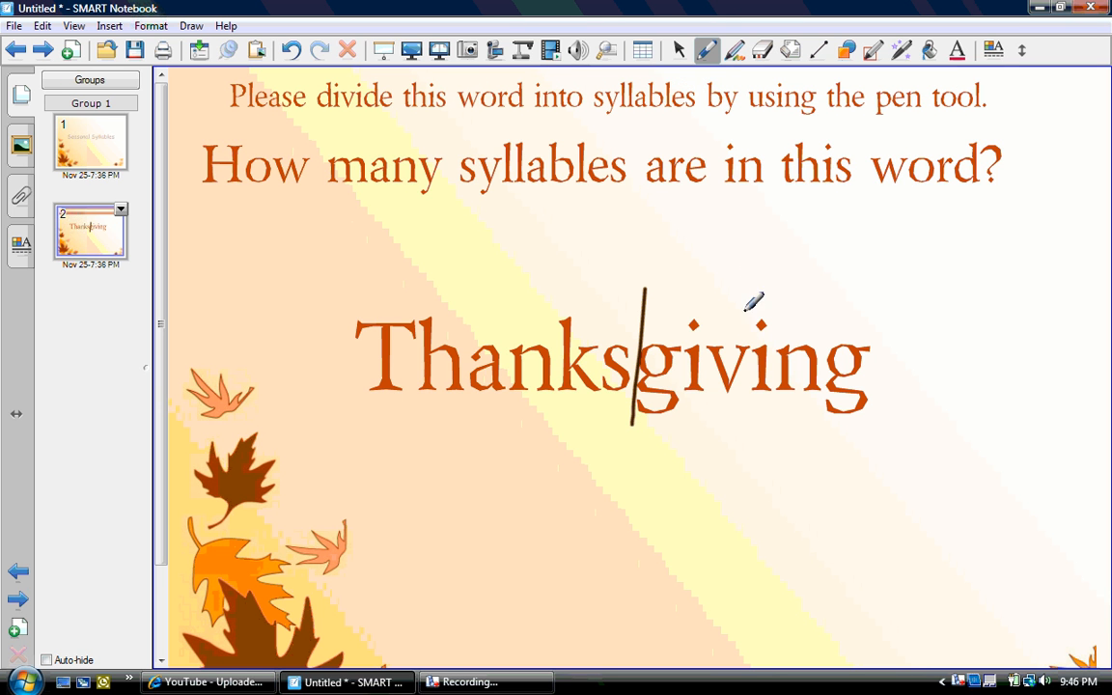
{"action": "left_click_drag", "start_coordinate": [745, 301], "coordinate": [741, 419]}
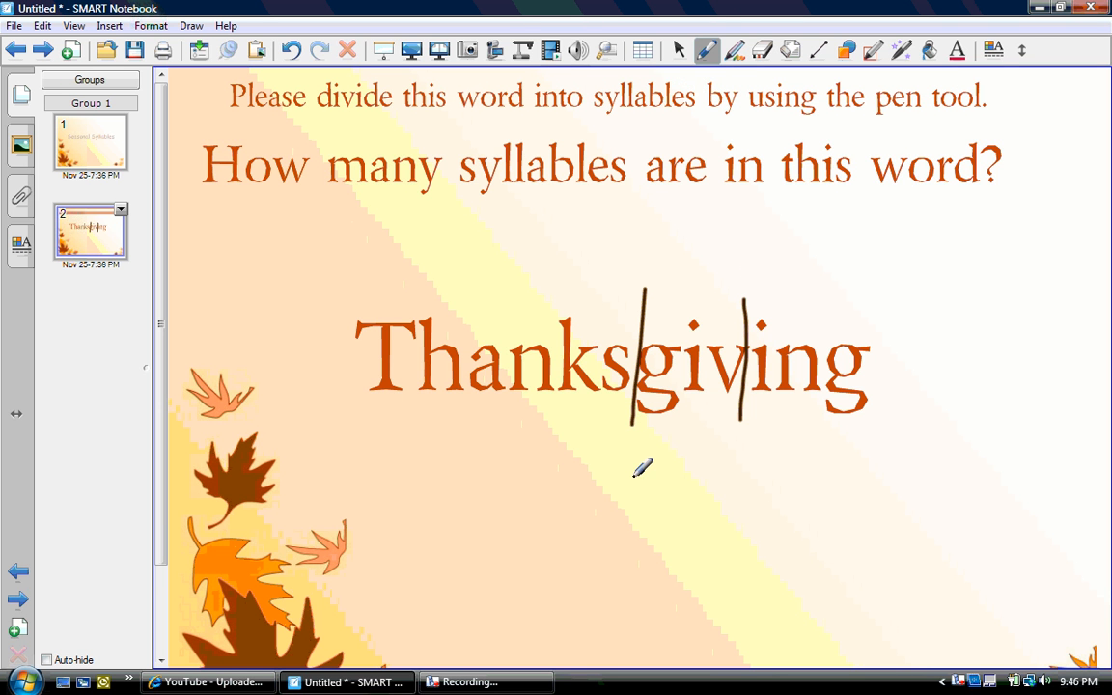
{"action": "mouse_move", "coordinate": [634, 473]}
{"action": "left_mouse_down"}
{"action": "mouse_move", "coordinate": [712, 447]}
{"action": "mouse_move", "coordinate": [705, 496]}
{"action": "mouse_move", "coordinate": [623, 562]}
{"action": "left_mouse_up"}
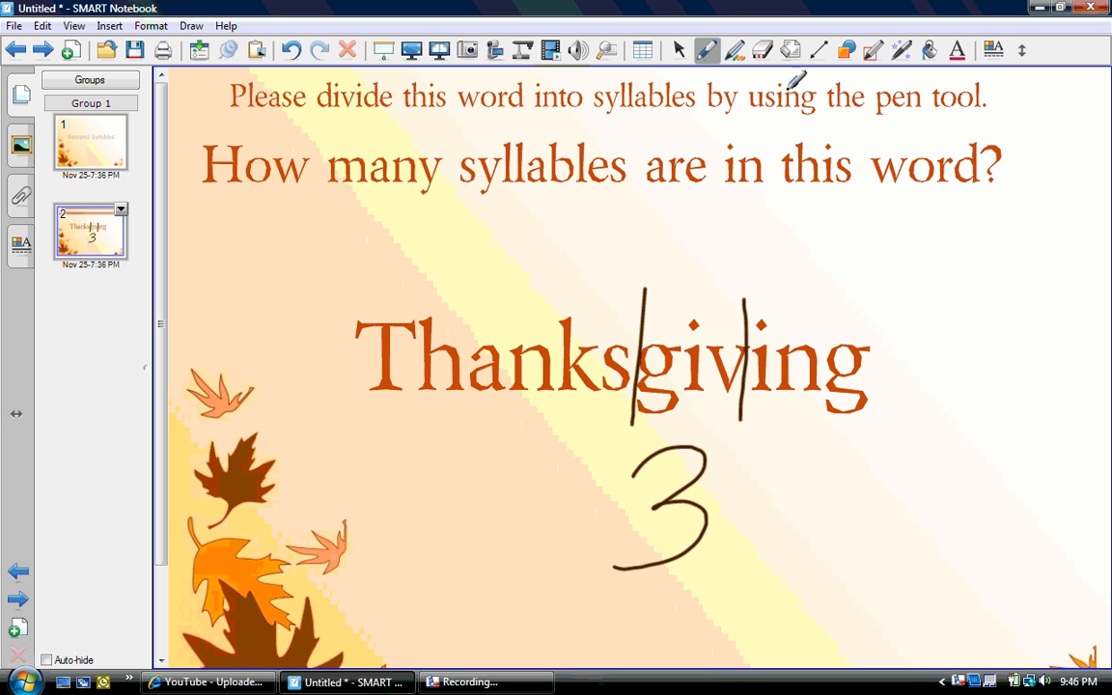
Erase the two dividing lines and the handwritten 3, and return to the selection tool
{"action": "left_click", "coordinate": [763, 51]}
{"action": "left_click_drag", "start_coordinate": [649, 294], "coordinate": [630, 396]}
{"action": "left_click_drag", "start_coordinate": [732, 417], "coordinate": [746, 274]}
{"action": "mouse_move", "coordinate": [627, 513]}
{"action": "left_mouse_down"}
{"action": "mouse_move", "coordinate": [651, 449]}
{"action": "mouse_move", "coordinate": [697, 472]}
{"action": "mouse_move", "coordinate": [659, 504]}
{"action": "mouse_move", "coordinate": [699, 526]}
{"action": "mouse_move", "coordinate": [634, 566]}
{"action": "left_mouse_up"}
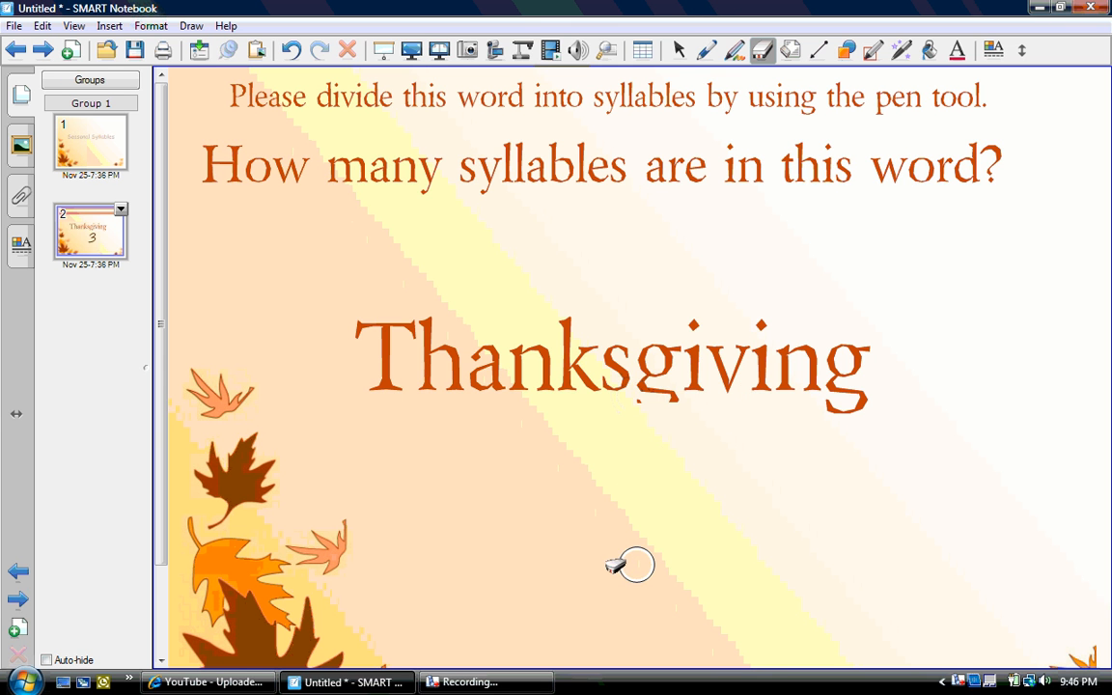
{"action": "left_click", "coordinate": [679, 49]}
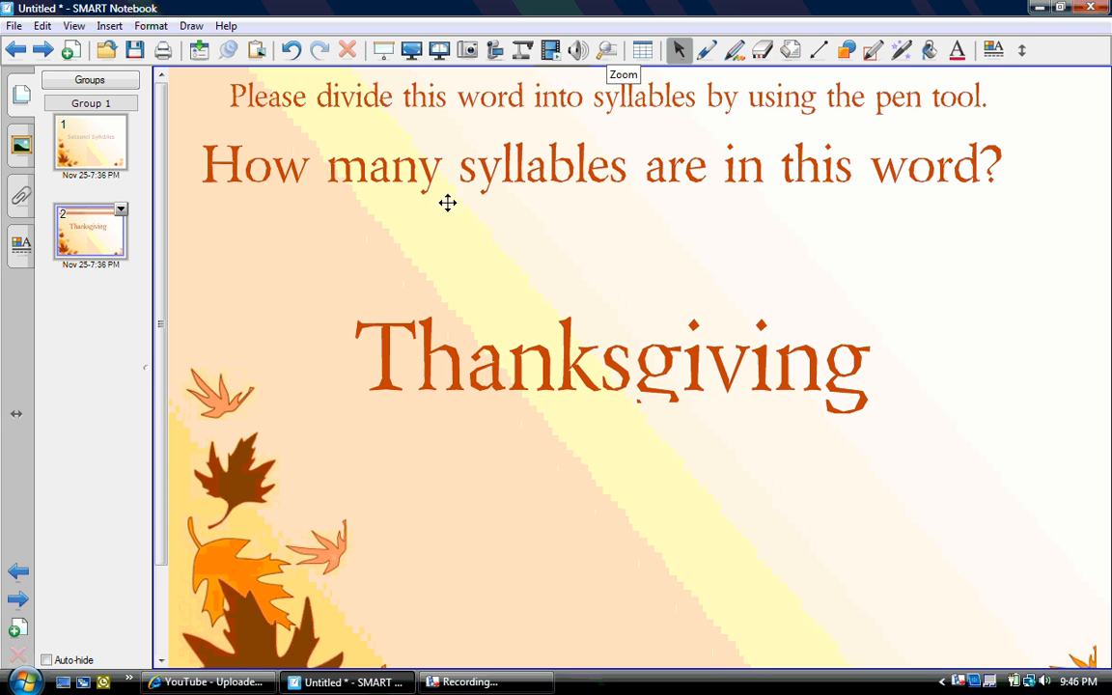
Clone page 2 and open the cloned page 3
{"action": "left_click", "coordinate": [120, 212]}
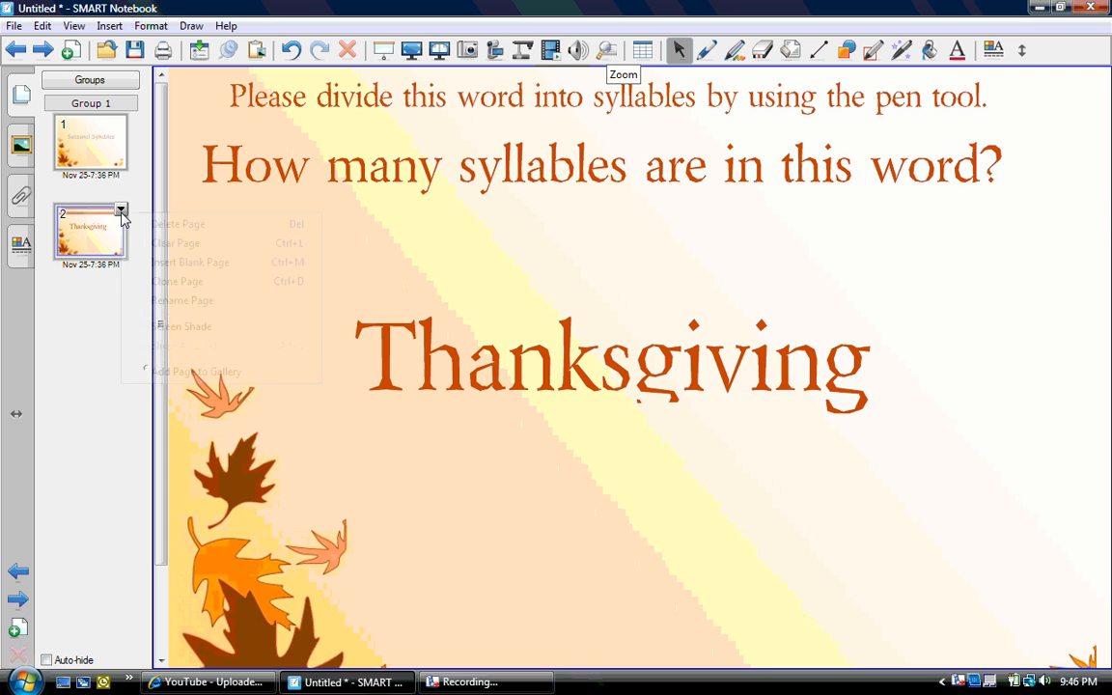
{"action": "left_click", "coordinate": [174, 281]}
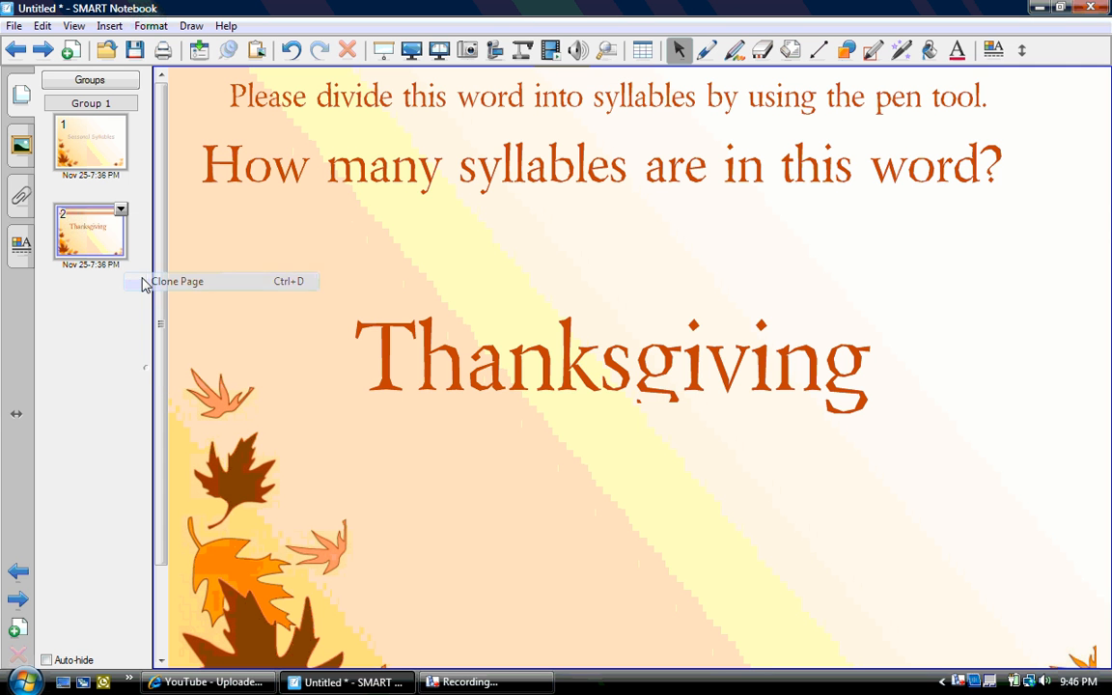
{"action": "left_click", "coordinate": [109, 316]}
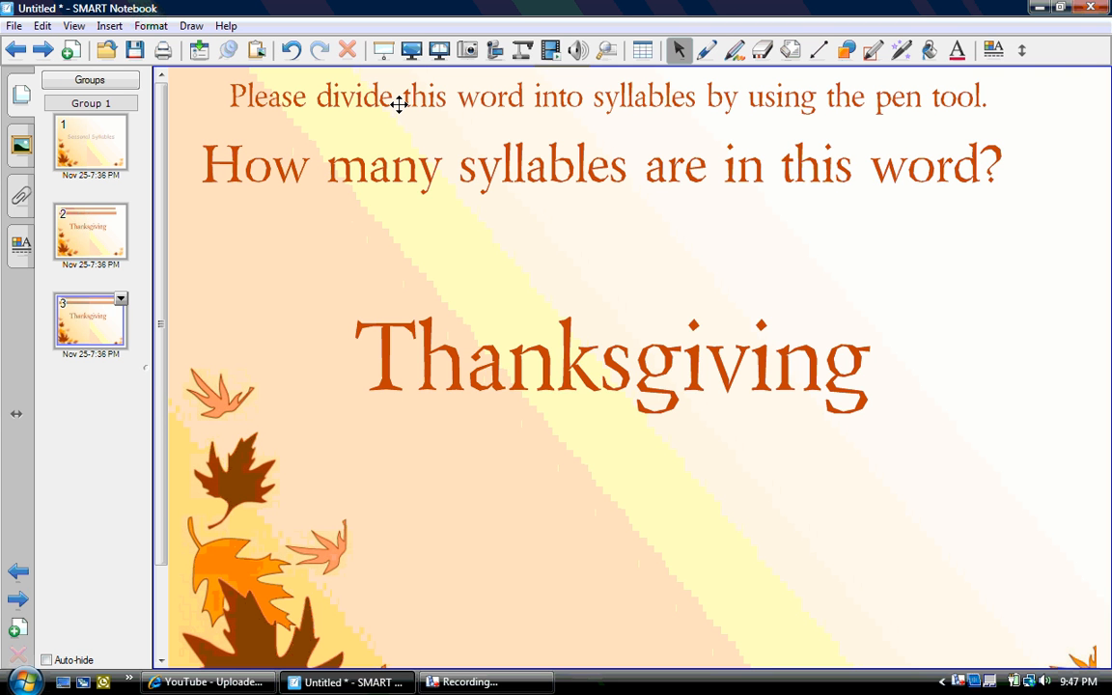
Replace "Thanksgiving" with "Turkey" on page 3 and center the word under the question
{"action": "left_click", "coordinate": [425, 367]}
{"action": "double_click", "coordinate": [819, 353]}
{"action": "left_click_drag", "start_coordinate": [869, 386], "coordinate": [409, 404]}
{"action": "type", "text": "urkey"}
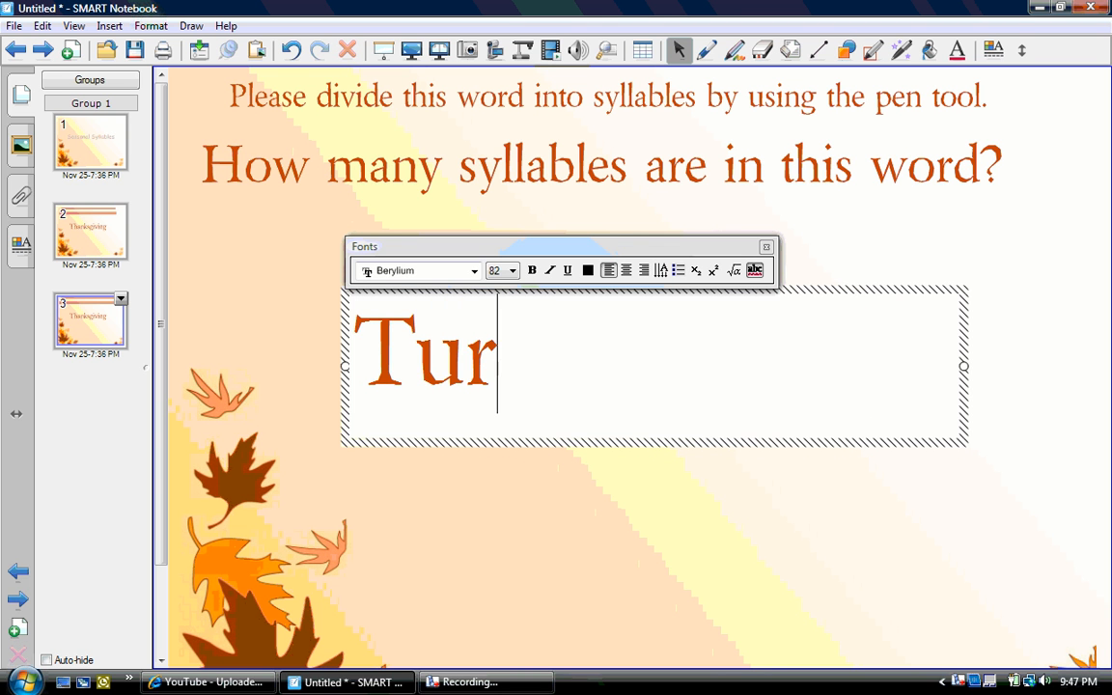
{"action": "left_click", "coordinate": [462, 532]}
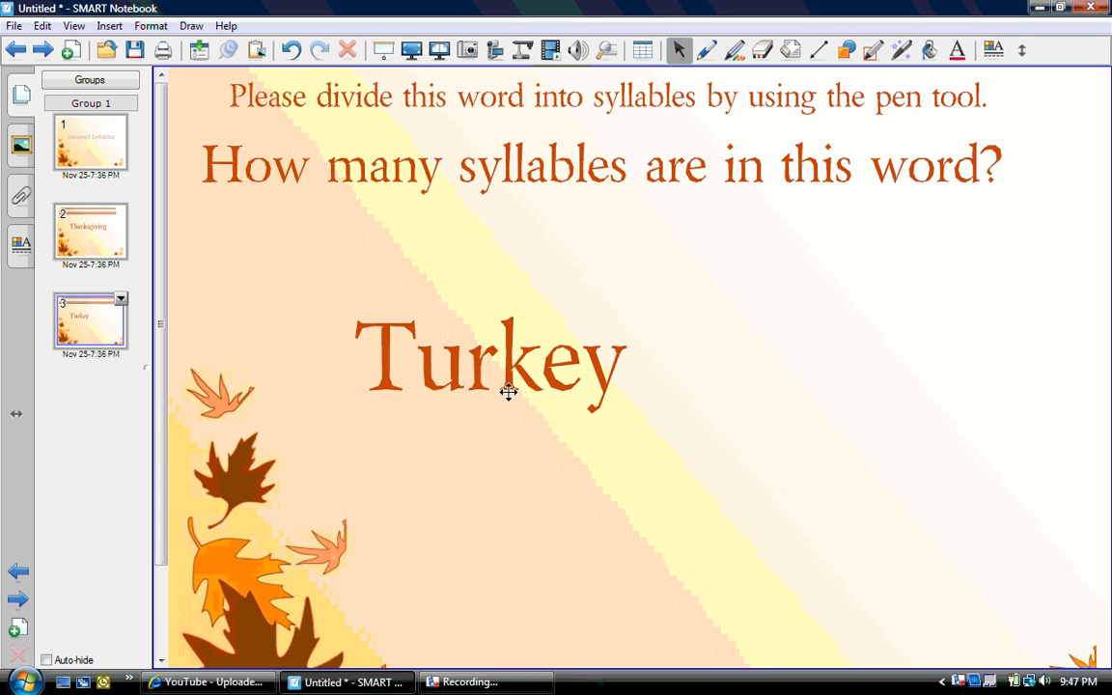
{"action": "left_click_drag", "start_coordinate": [509, 390], "coordinate": [596, 377]}
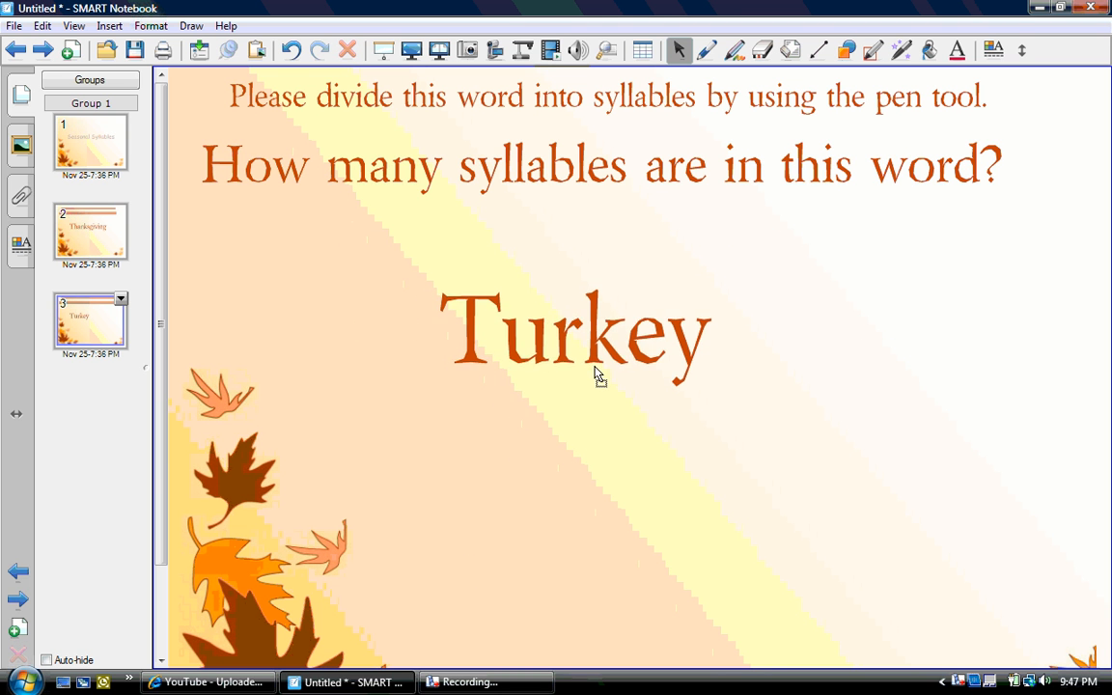
Clone the "Turkey" page and open the cloned page 4
{"action": "left_click", "coordinate": [121, 300]}
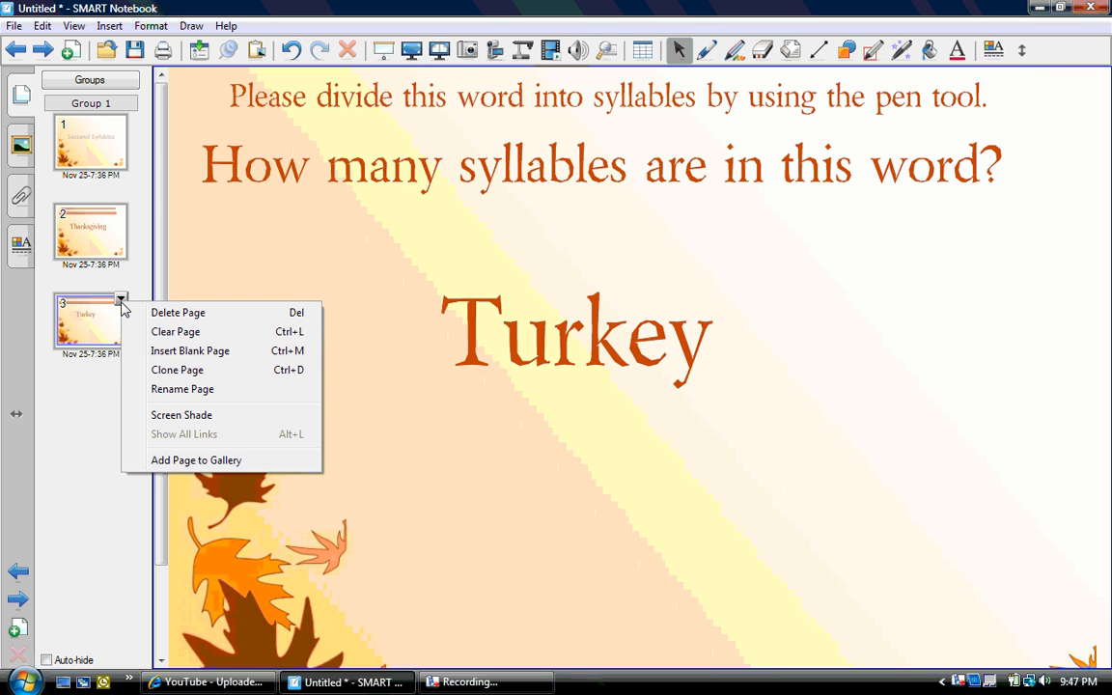
{"action": "left_click", "coordinate": [143, 371]}
{"action": "left_click", "coordinate": [94, 409]}
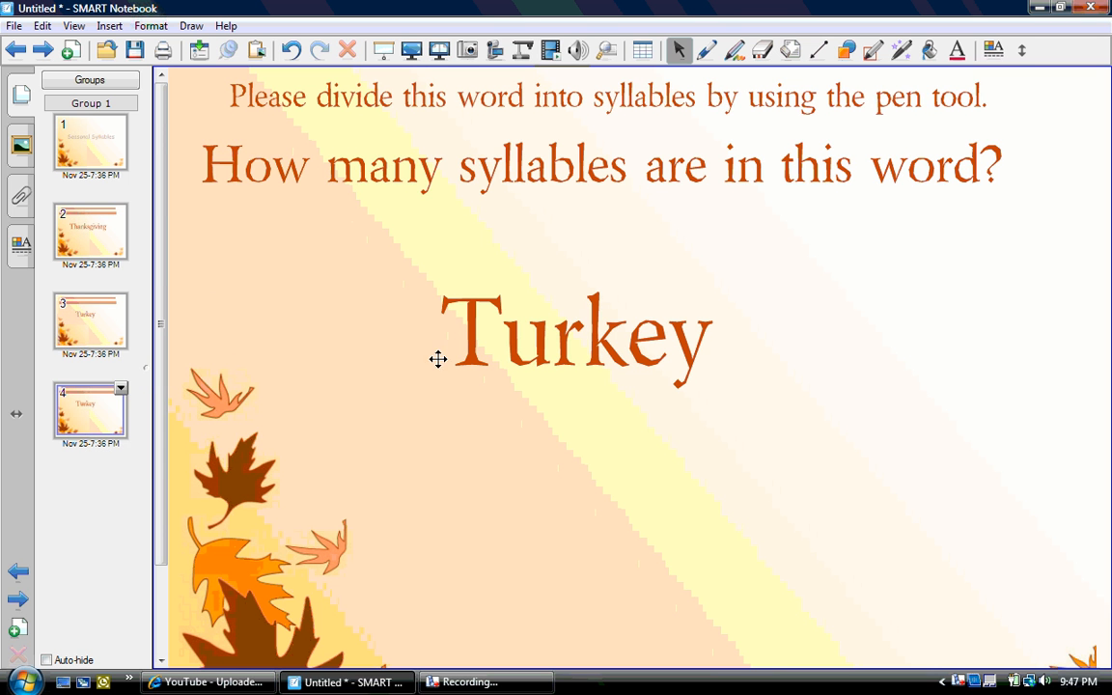
Replace the word "Turkey" with "Pilgrim" on page 4
{"action": "left_click", "coordinate": [452, 361]}
{"action": "double_click", "coordinate": [765, 332]}
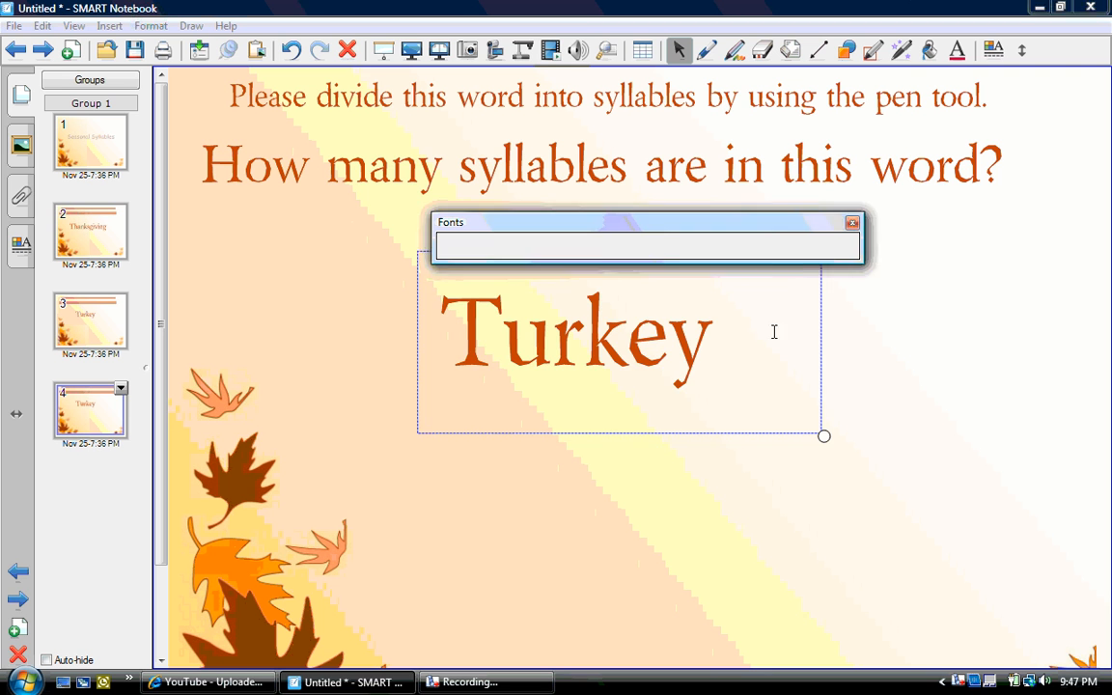
{"action": "left_click_drag", "start_coordinate": [765, 332], "coordinate": [458, 353]}
{"action": "type", "text": "Pilgrim"}
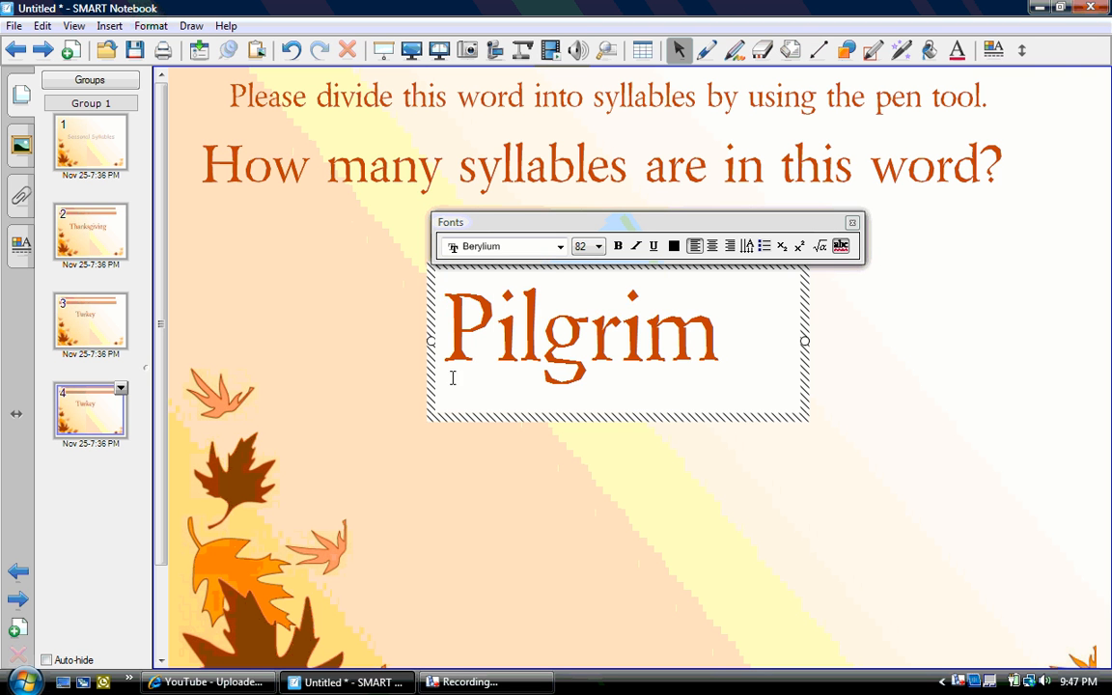
{"action": "left_click", "coordinate": [460, 522]}
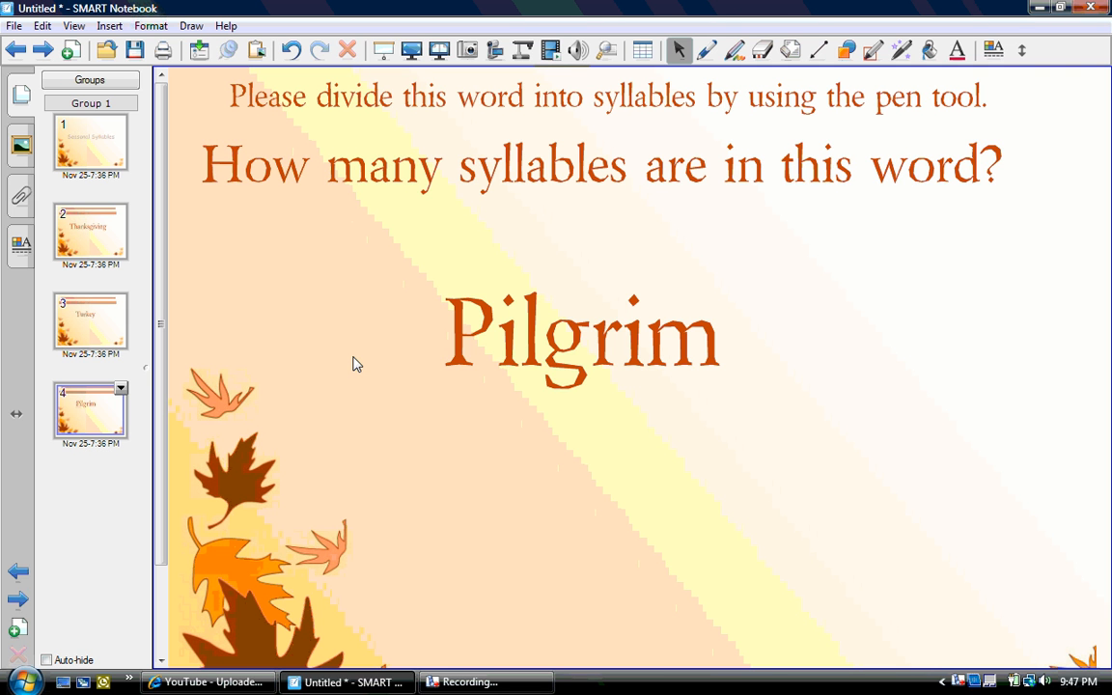
{"action": "left_click", "coordinate": [498, 352]}
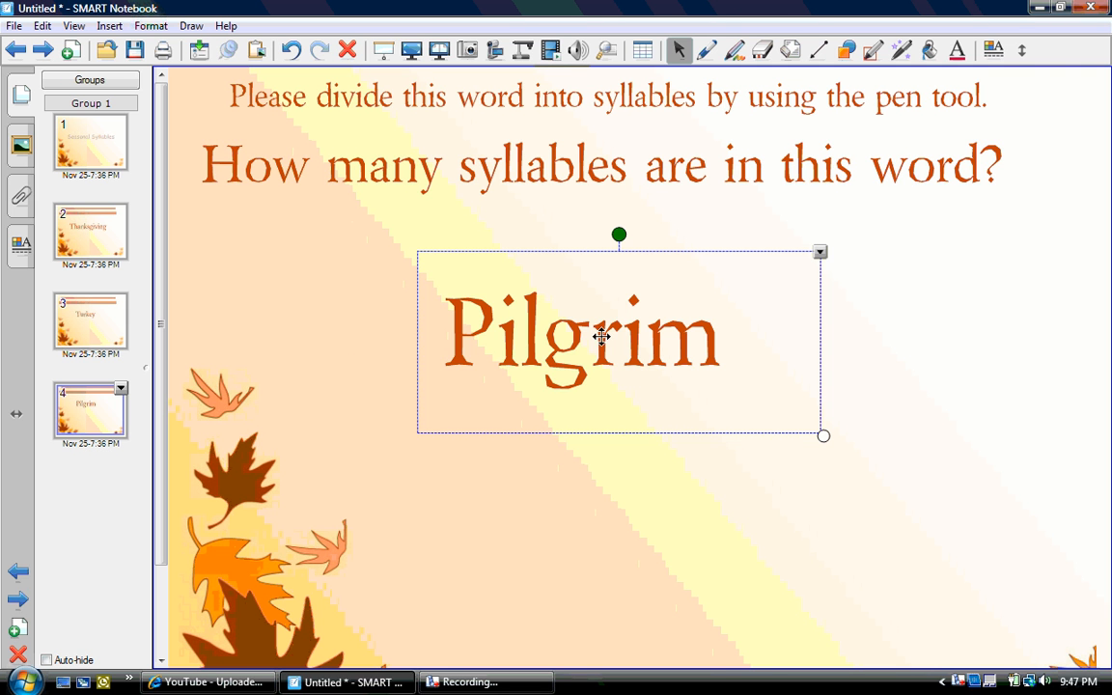
{"action": "left_click", "coordinate": [820, 253]}
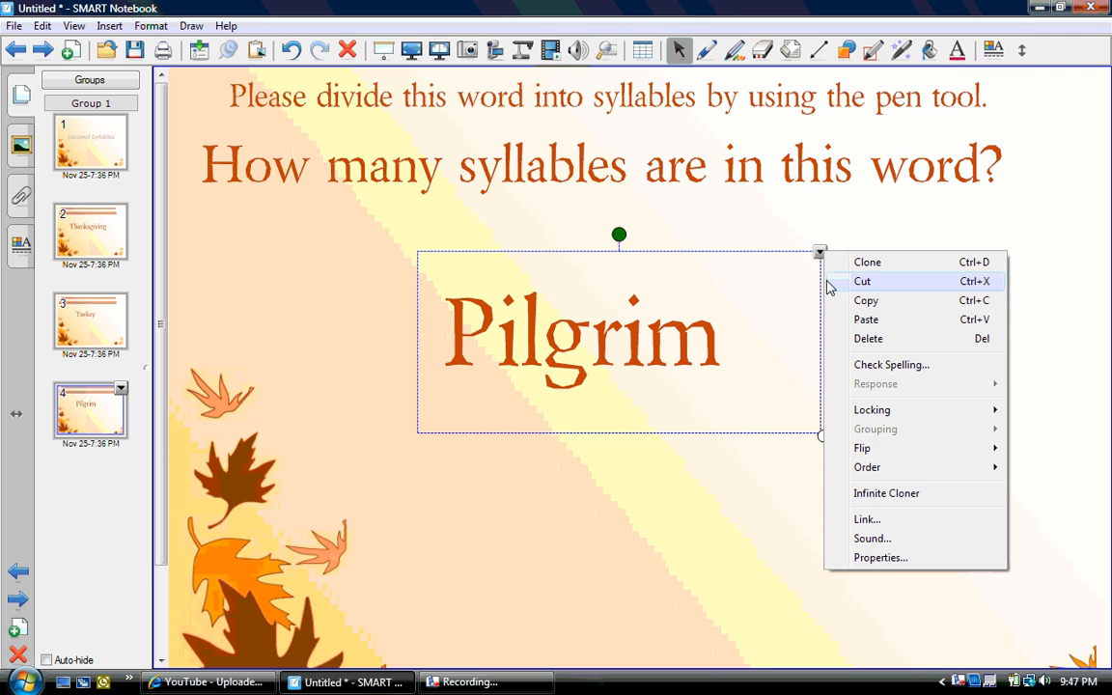
{"action": "left_click", "coordinate": [778, 233]}
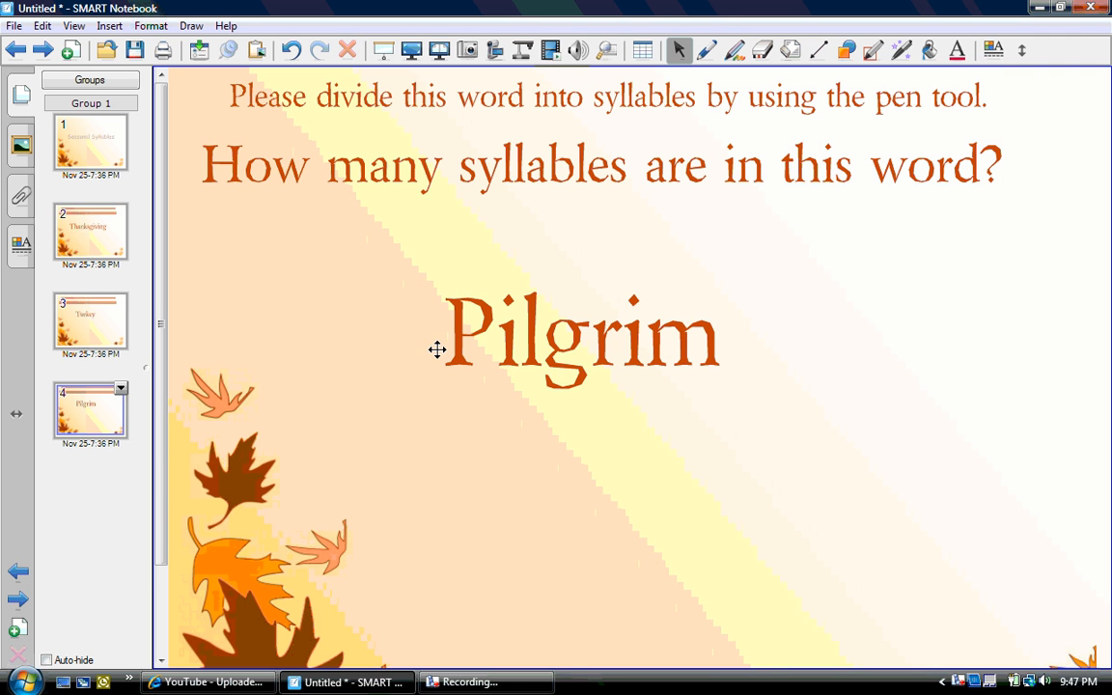
Open the page commands for page 4, the "Pilgrim" page
{"action": "left_click", "coordinate": [121, 391]}
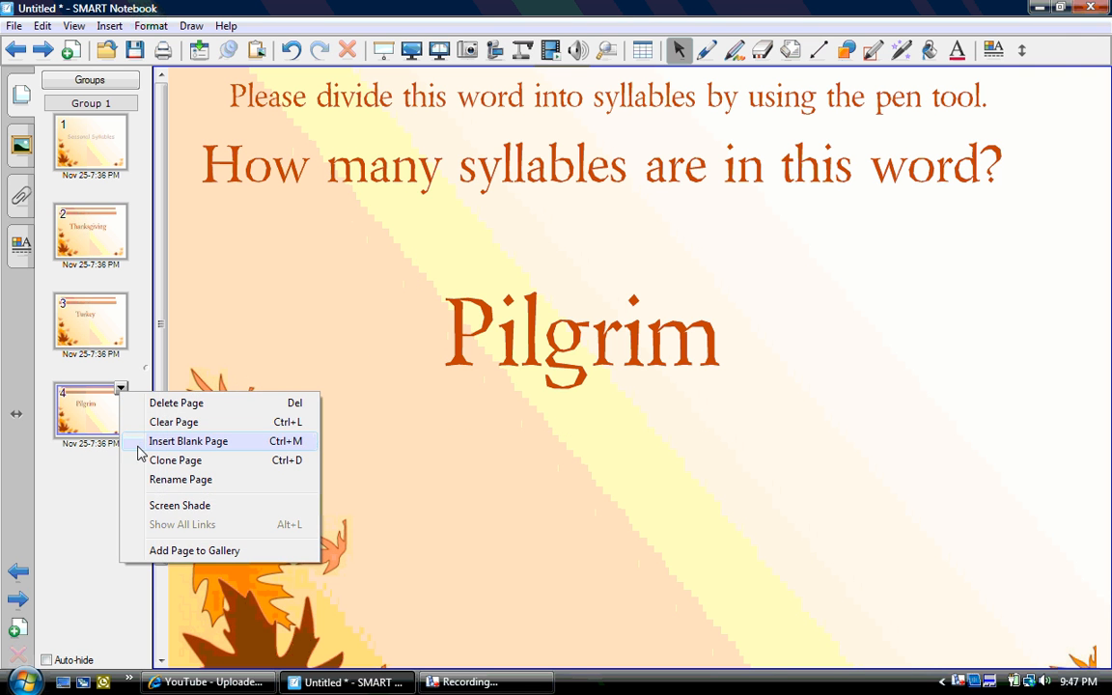